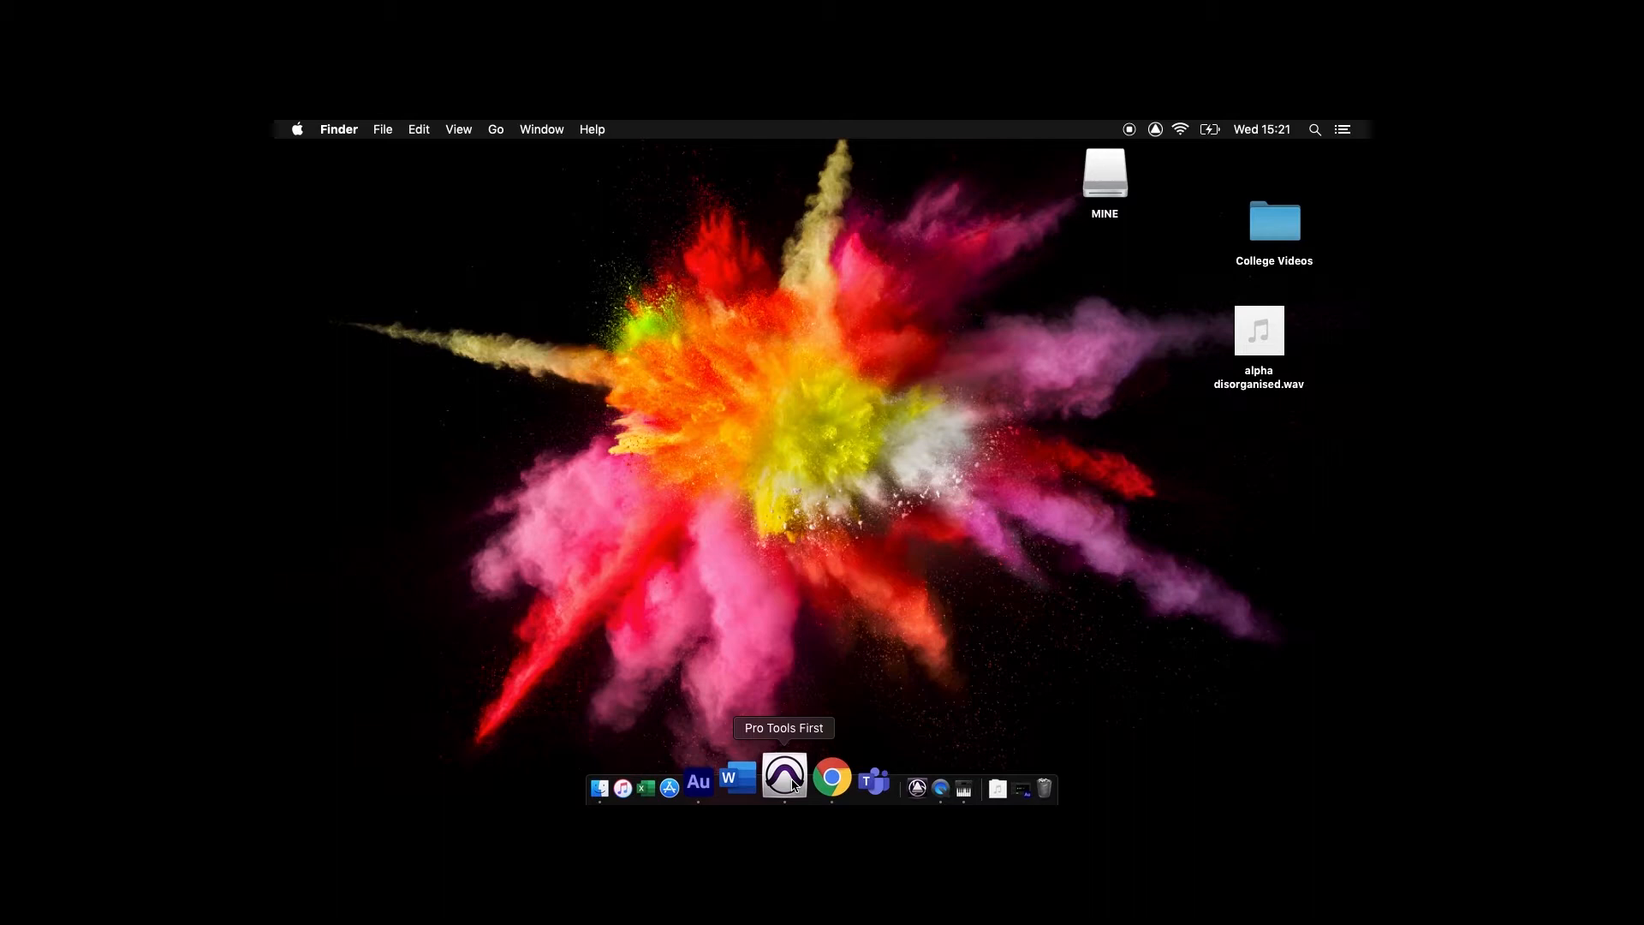
- Switch to Pro Tools First and start a new project named with the owner's first name followed by "alphabet"
{"action": "left_click", "coordinate": [789, 781]}
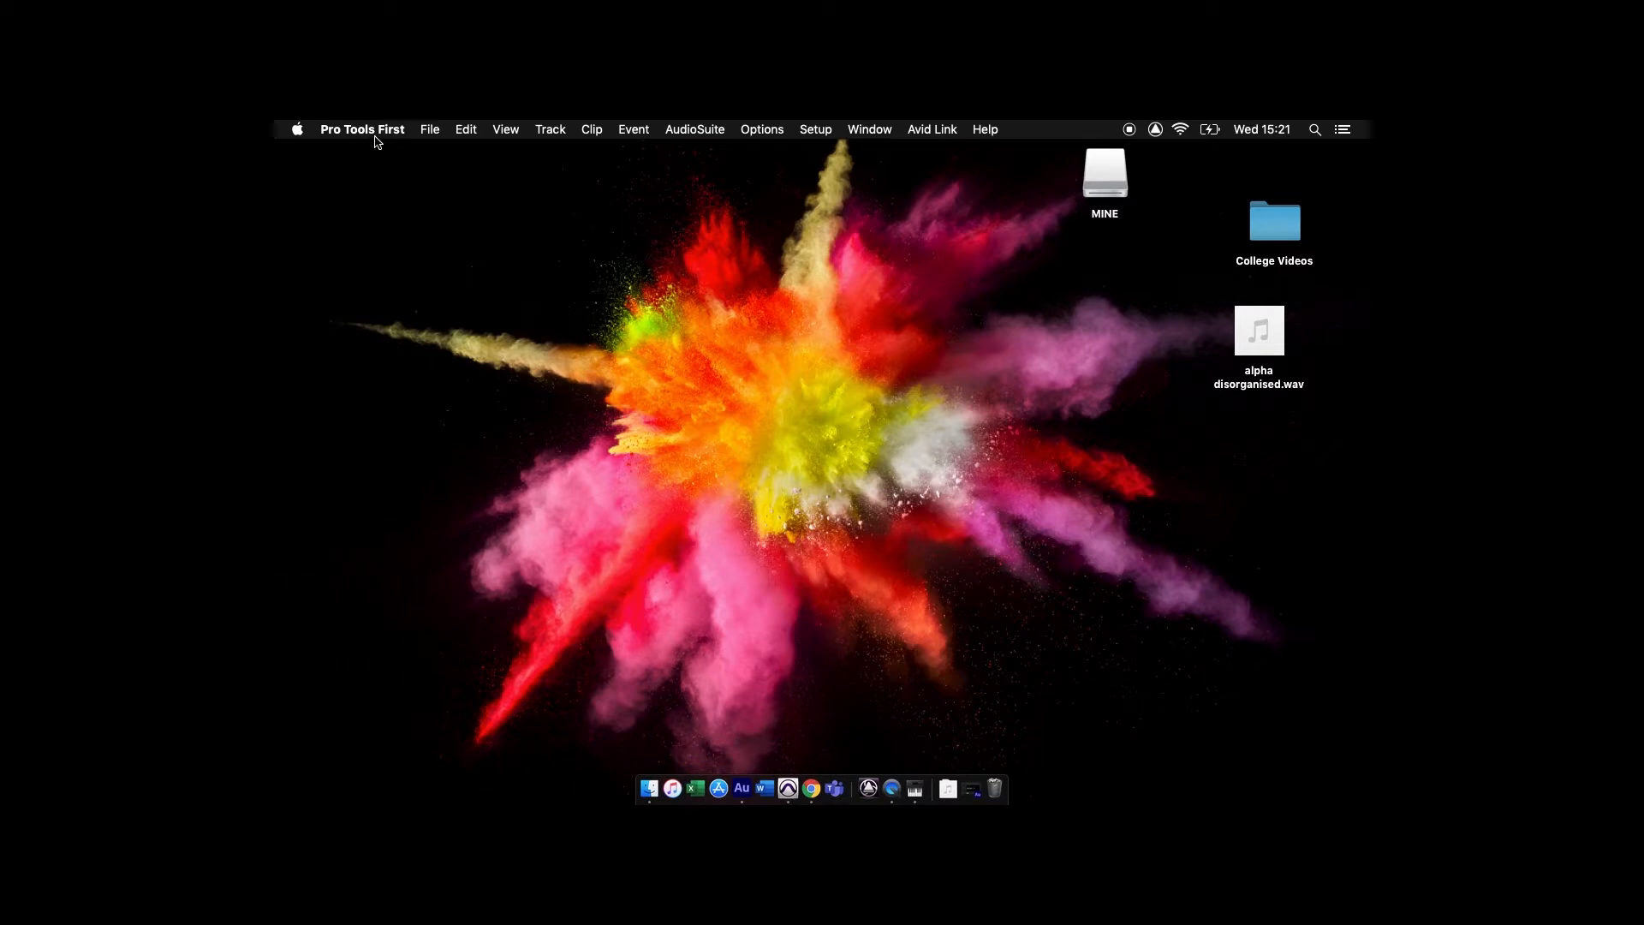
{"action": "left_click", "coordinate": [432, 134]}
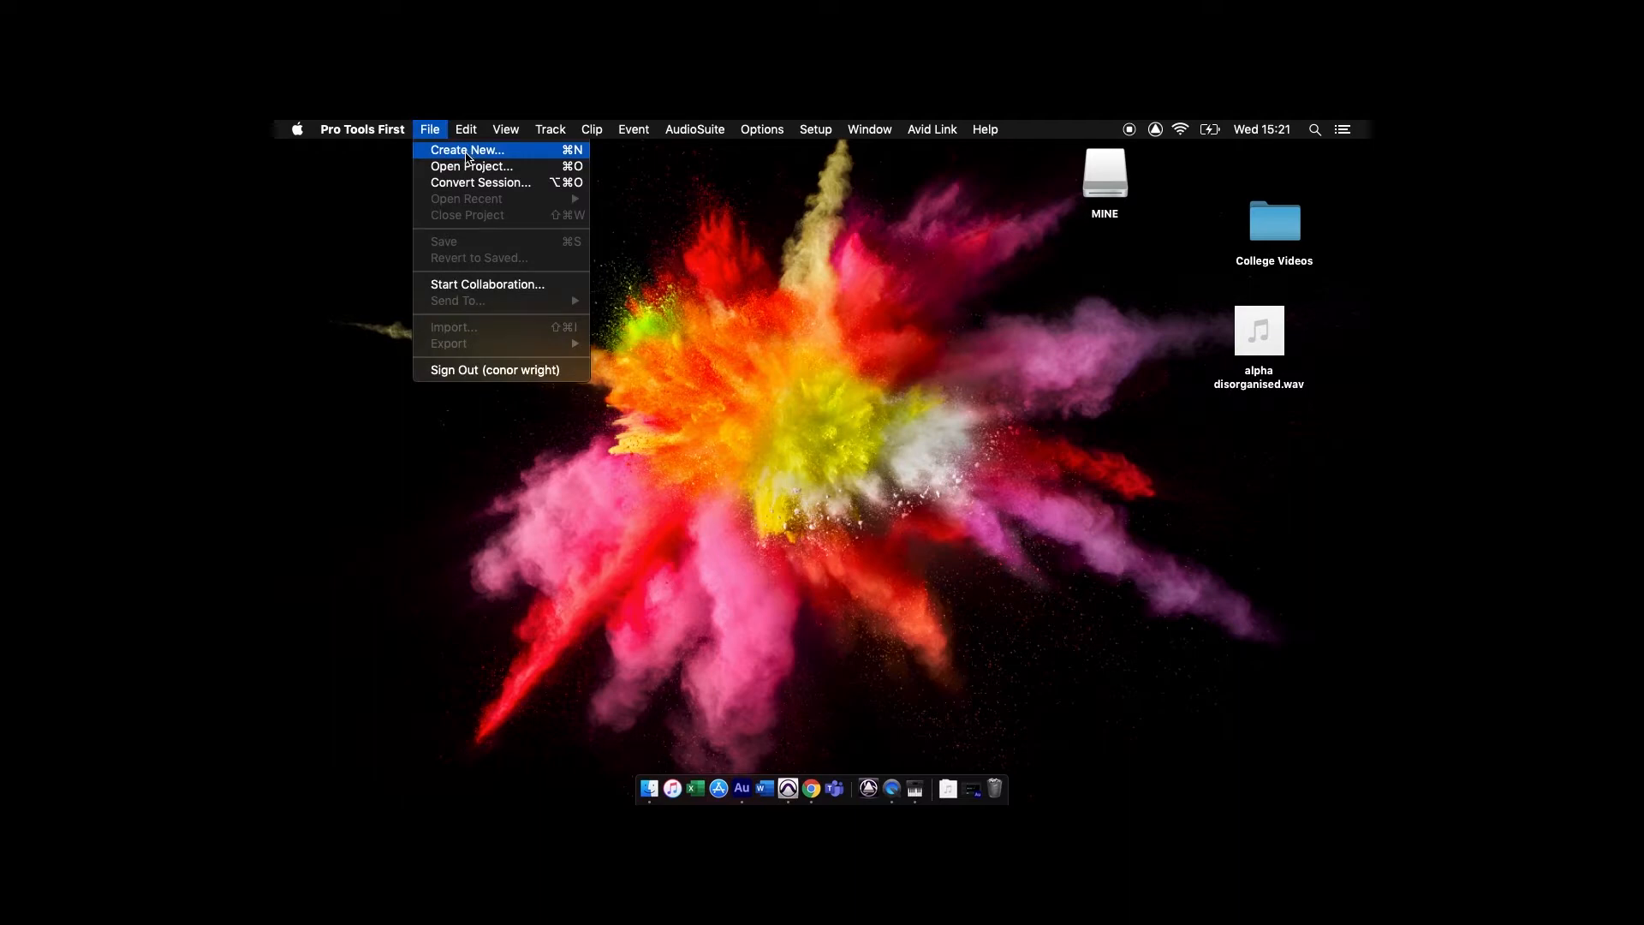
{"action": "left_click", "coordinate": [467, 151]}
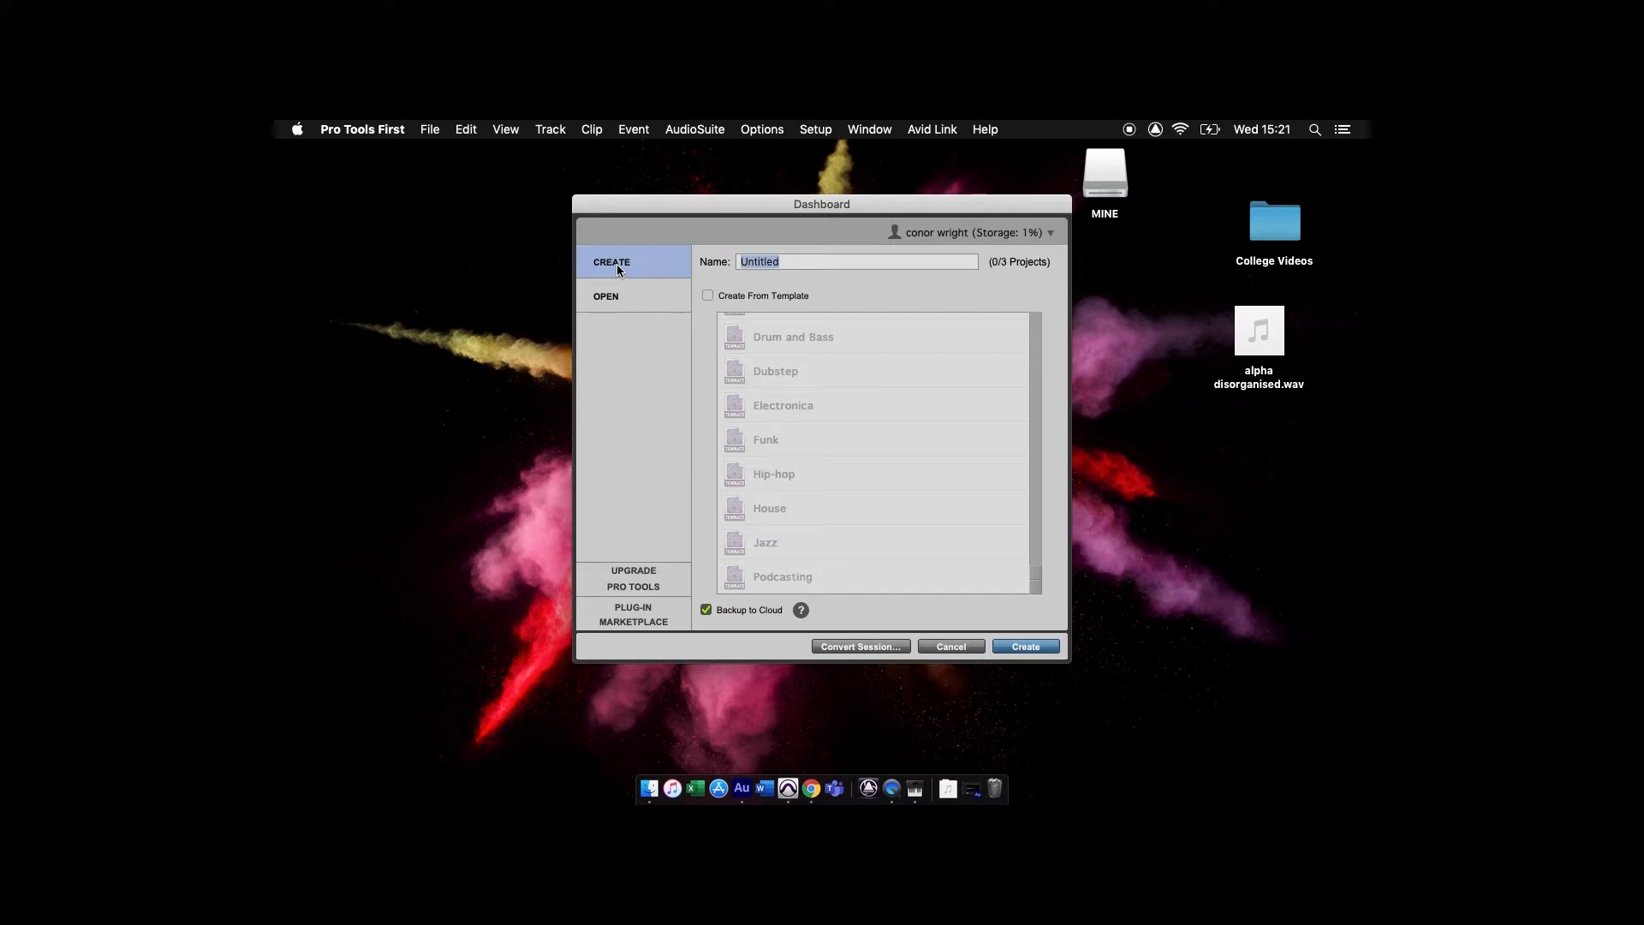
{"action": "left_click", "coordinate": [609, 297]}
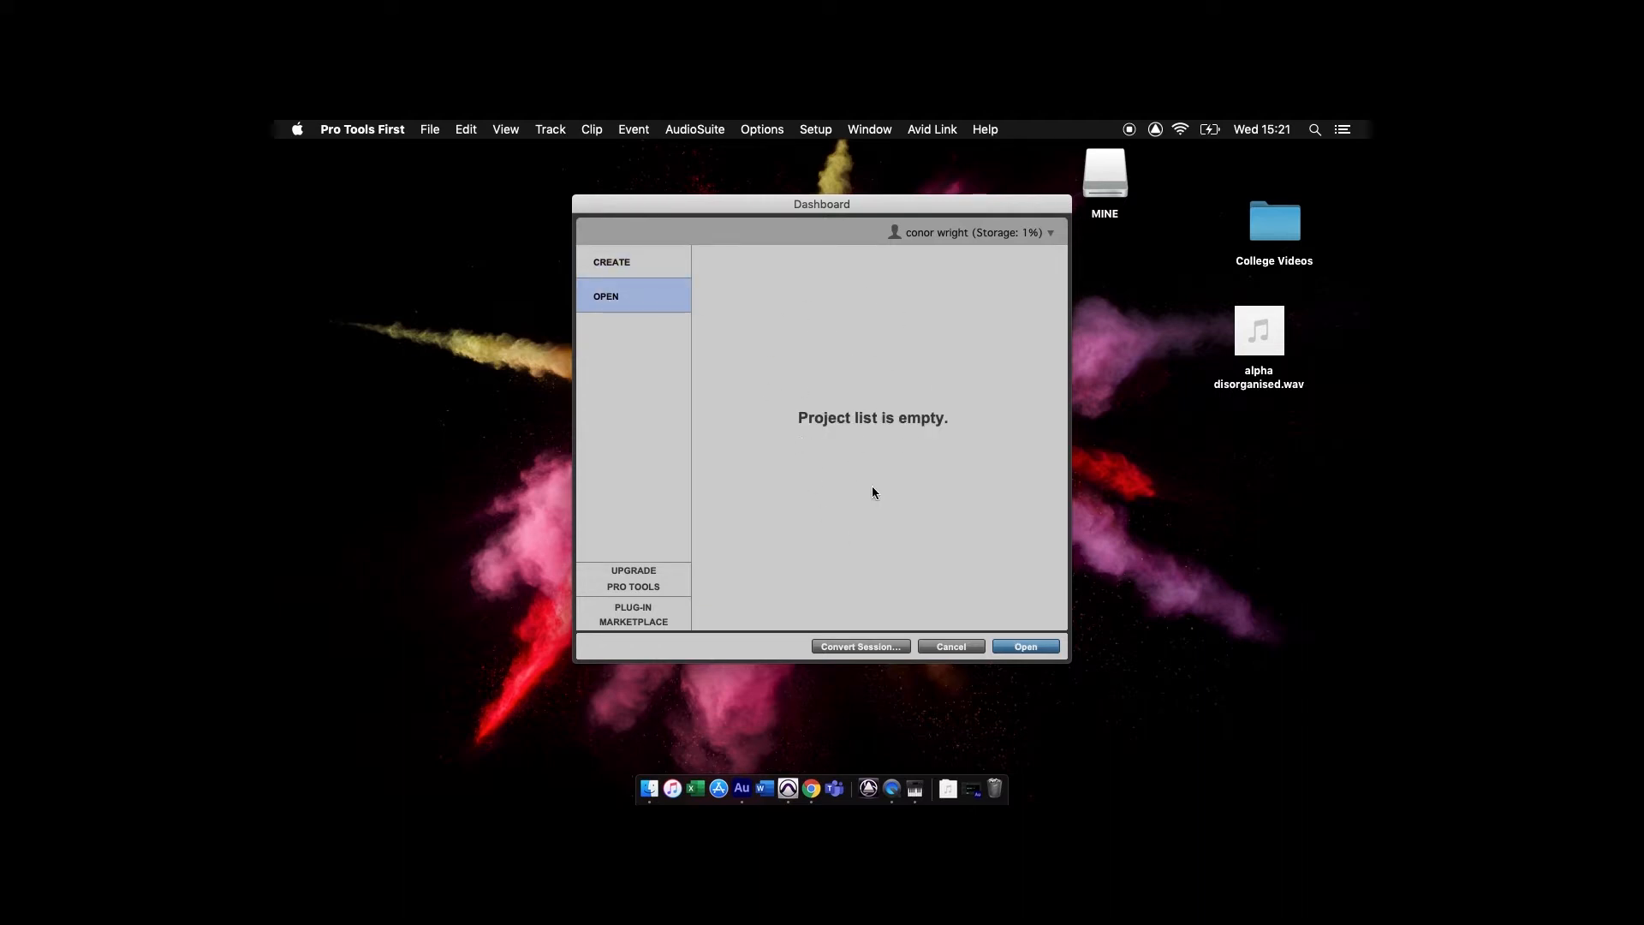
{"action": "left_click", "coordinate": [636, 263]}
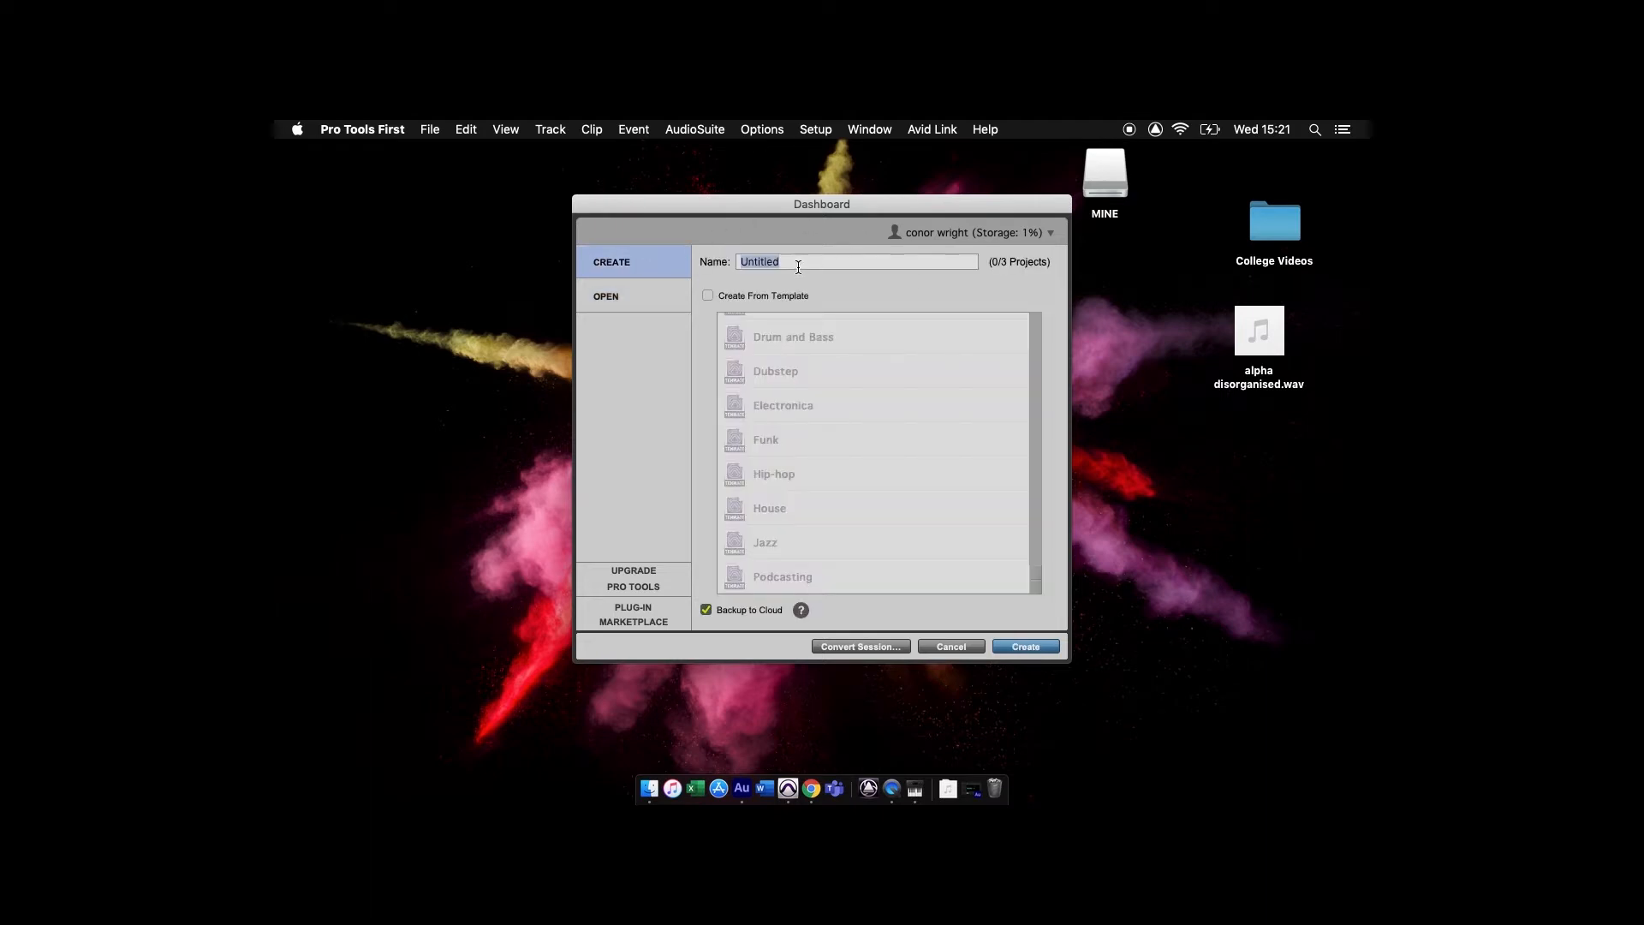
{"action": "type", "text": "Conot"}
{"action": "type", "text": " alphanbet"}
{"action": "left_click", "coordinate": [801, 262]}
{"action": "left_click", "coordinate": [707, 296]}
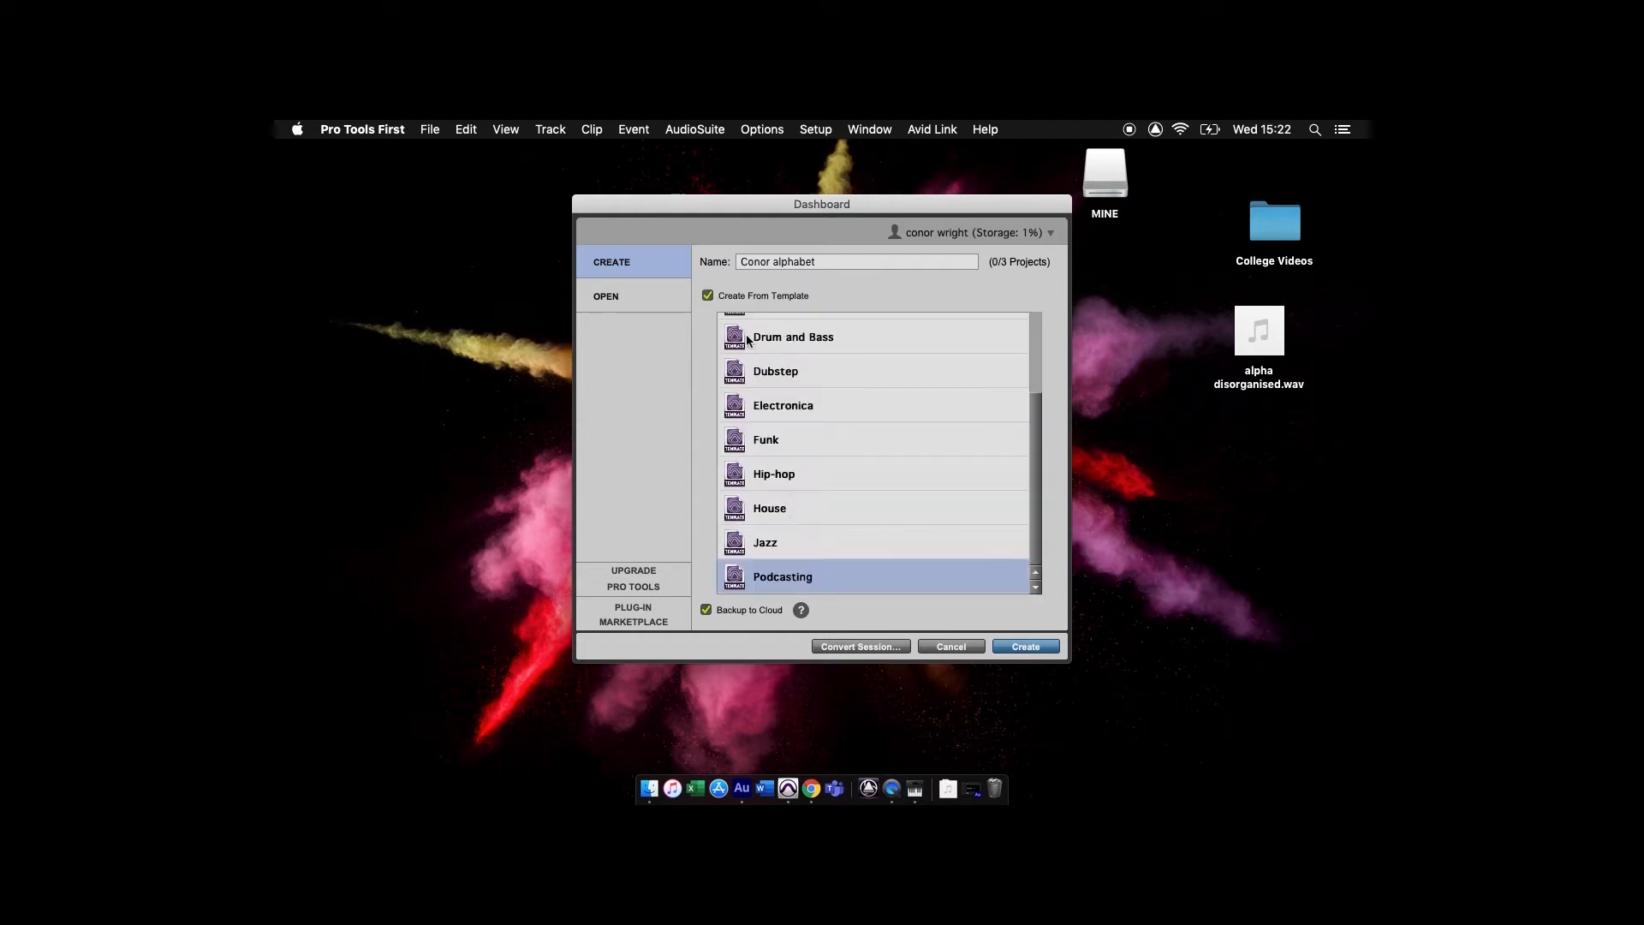
{"action": "scroll", "coordinate": [839, 408], "scroll_direction": "up", "scroll_amount": 1}
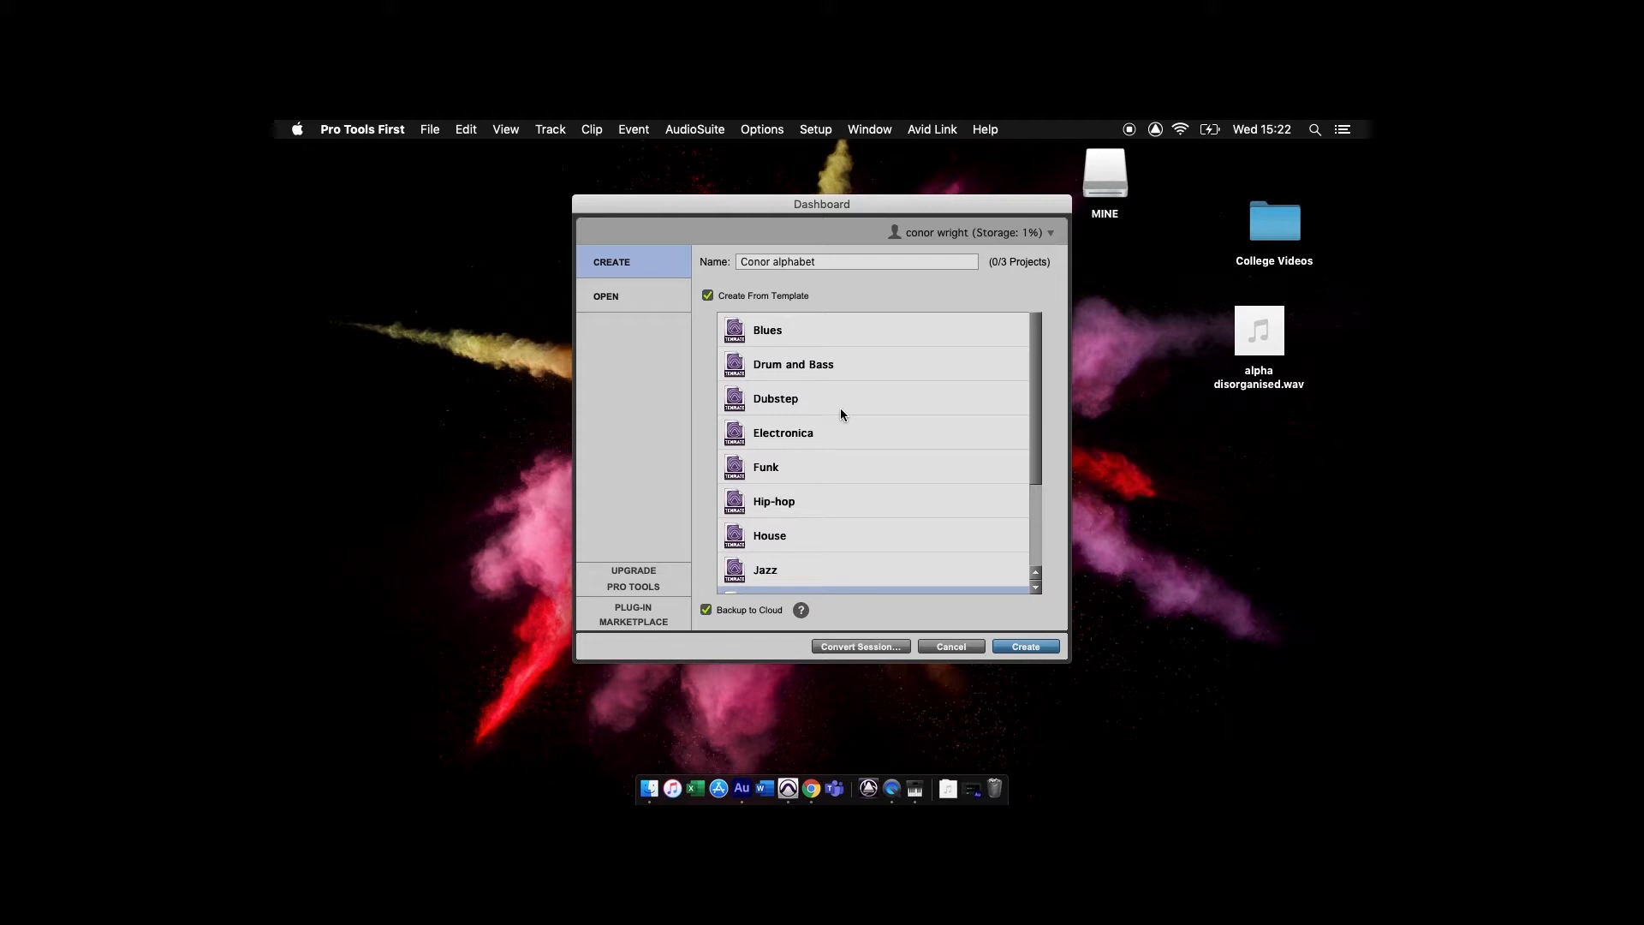
{"action": "left_click", "coordinate": [827, 465]}
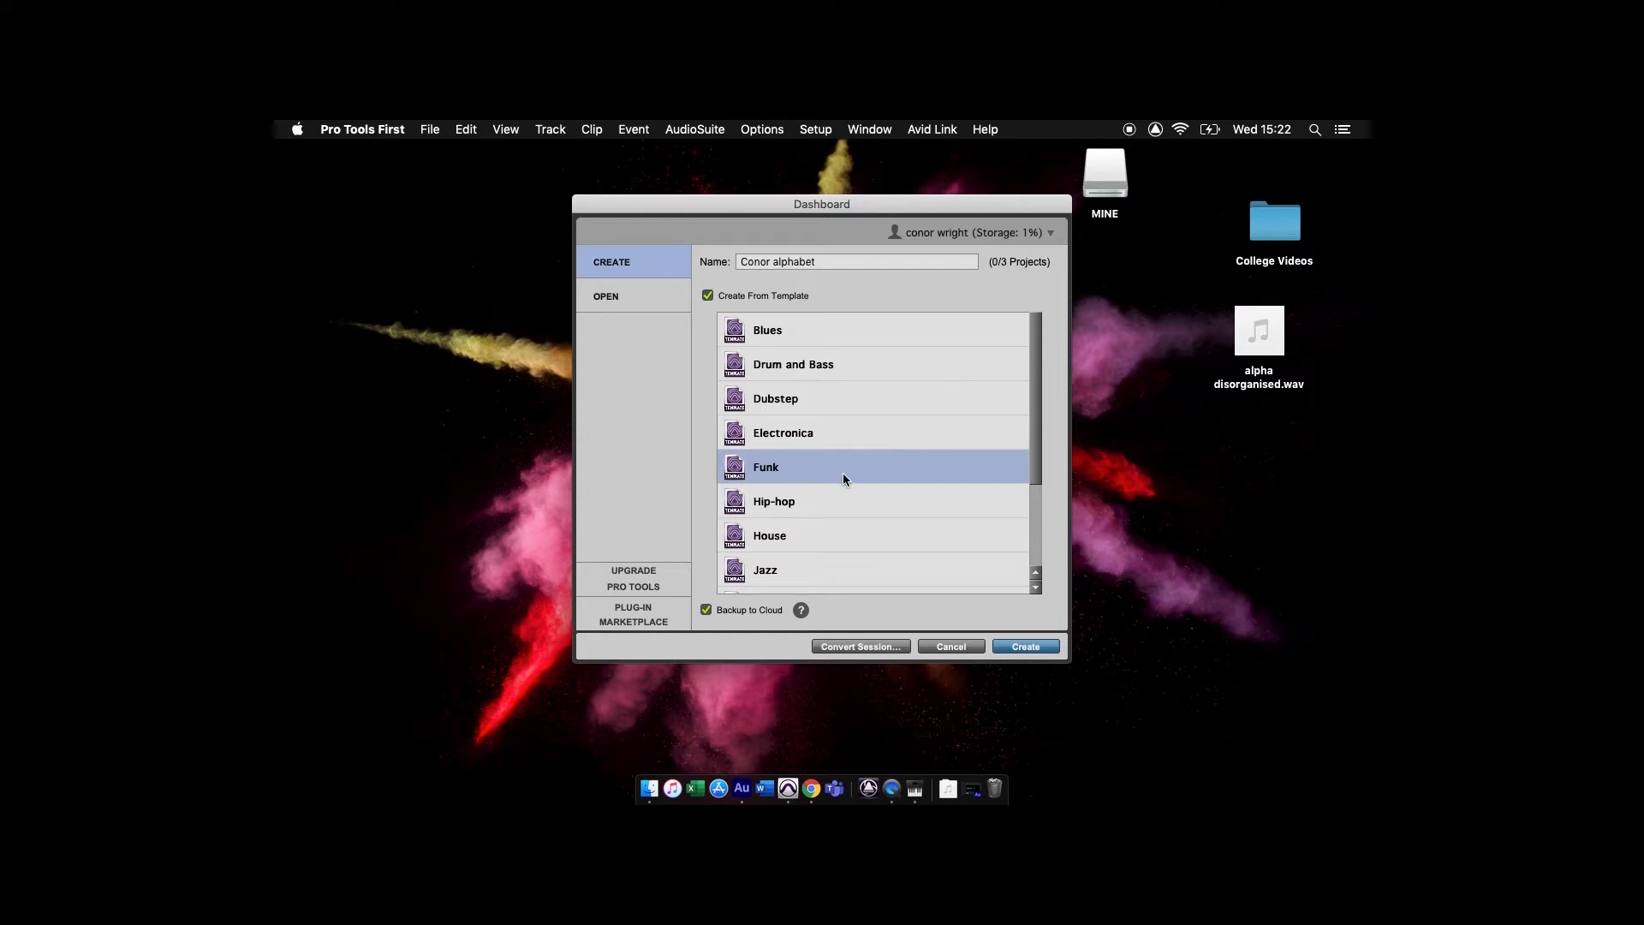
{"action": "scroll", "coordinate": [843, 477], "scroll_direction": "down", "scroll_amount": 4}
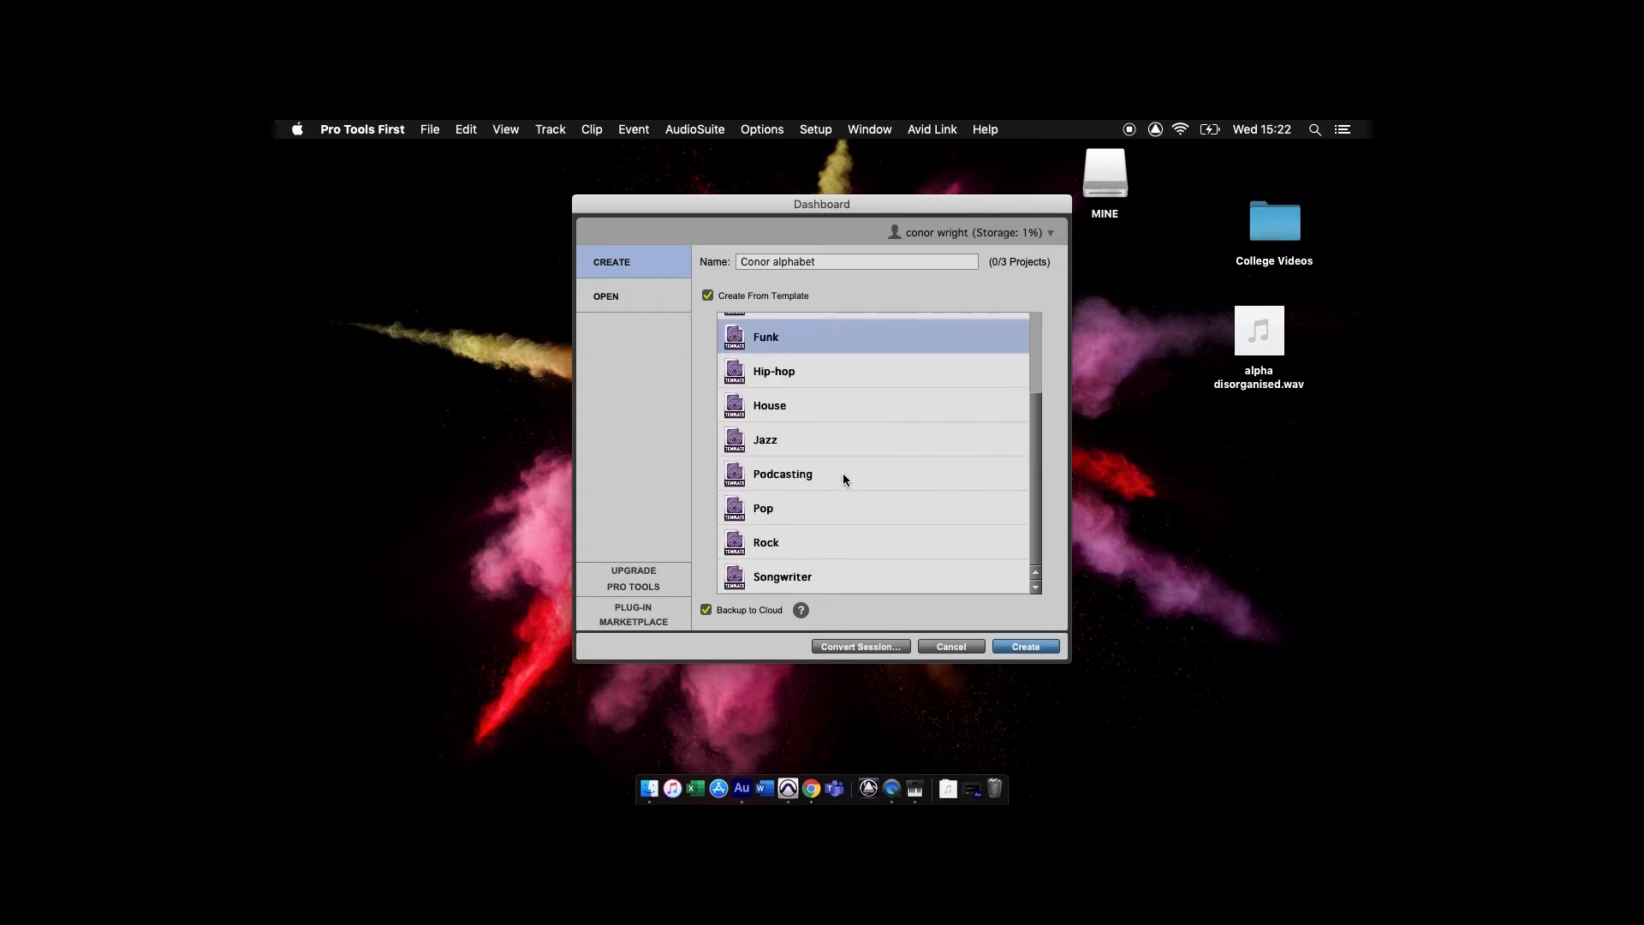
{"action": "left_click", "coordinate": [842, 476]}
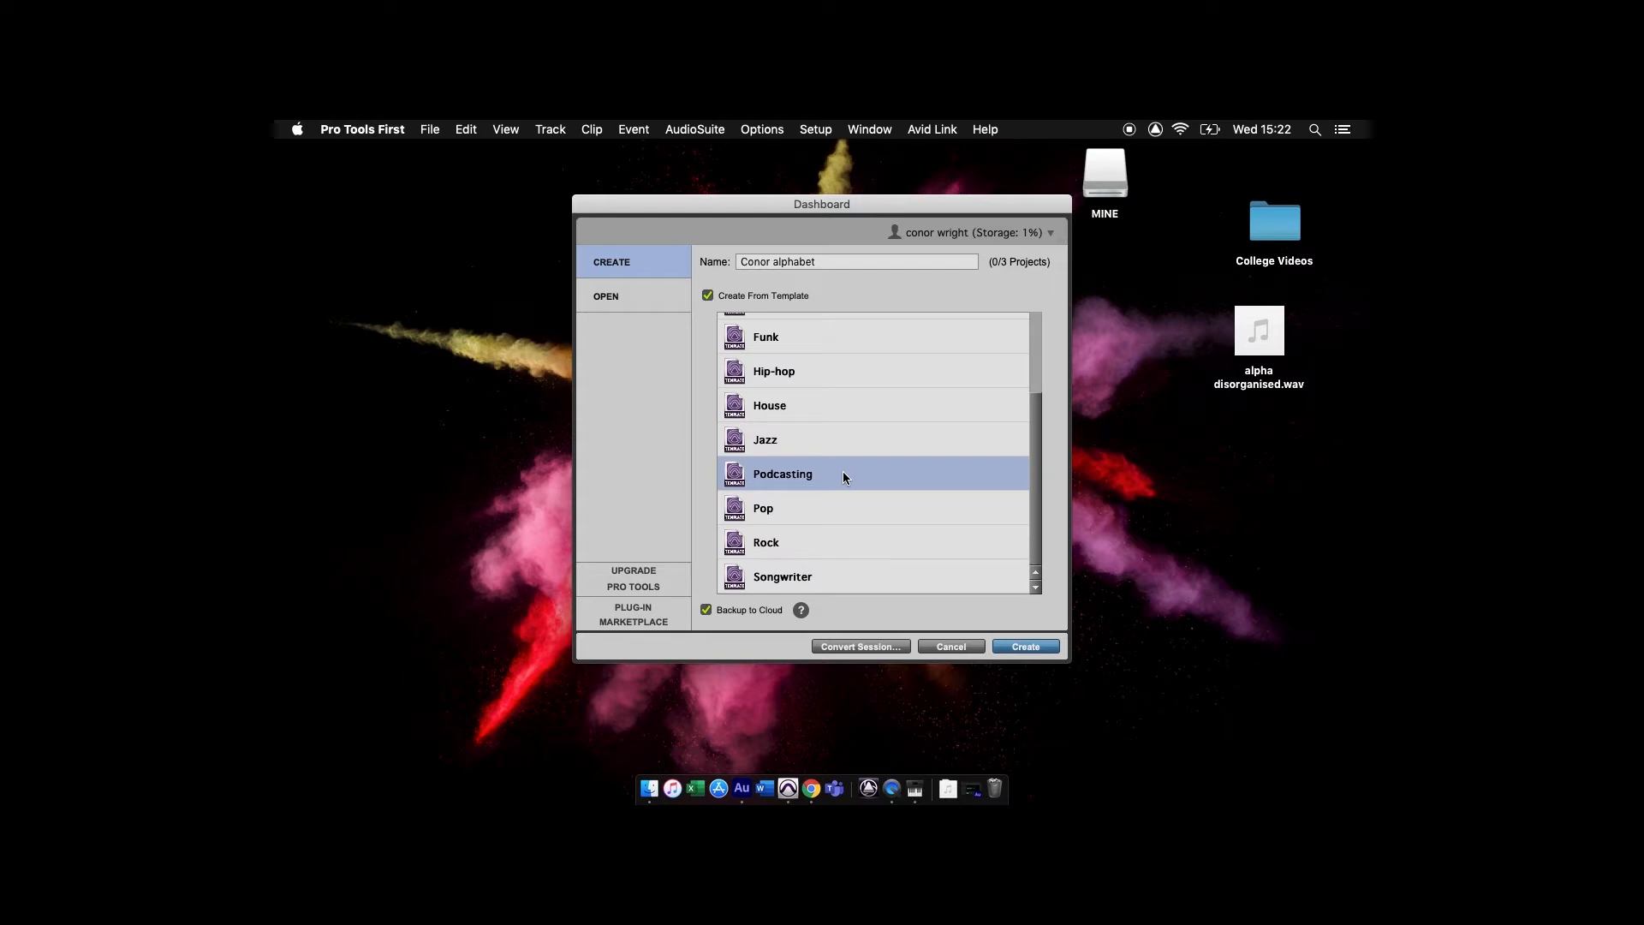
{"action": "scroll", "coordinate": [843, 477], "scroll_direction": "up", "scroll_amount": 4}
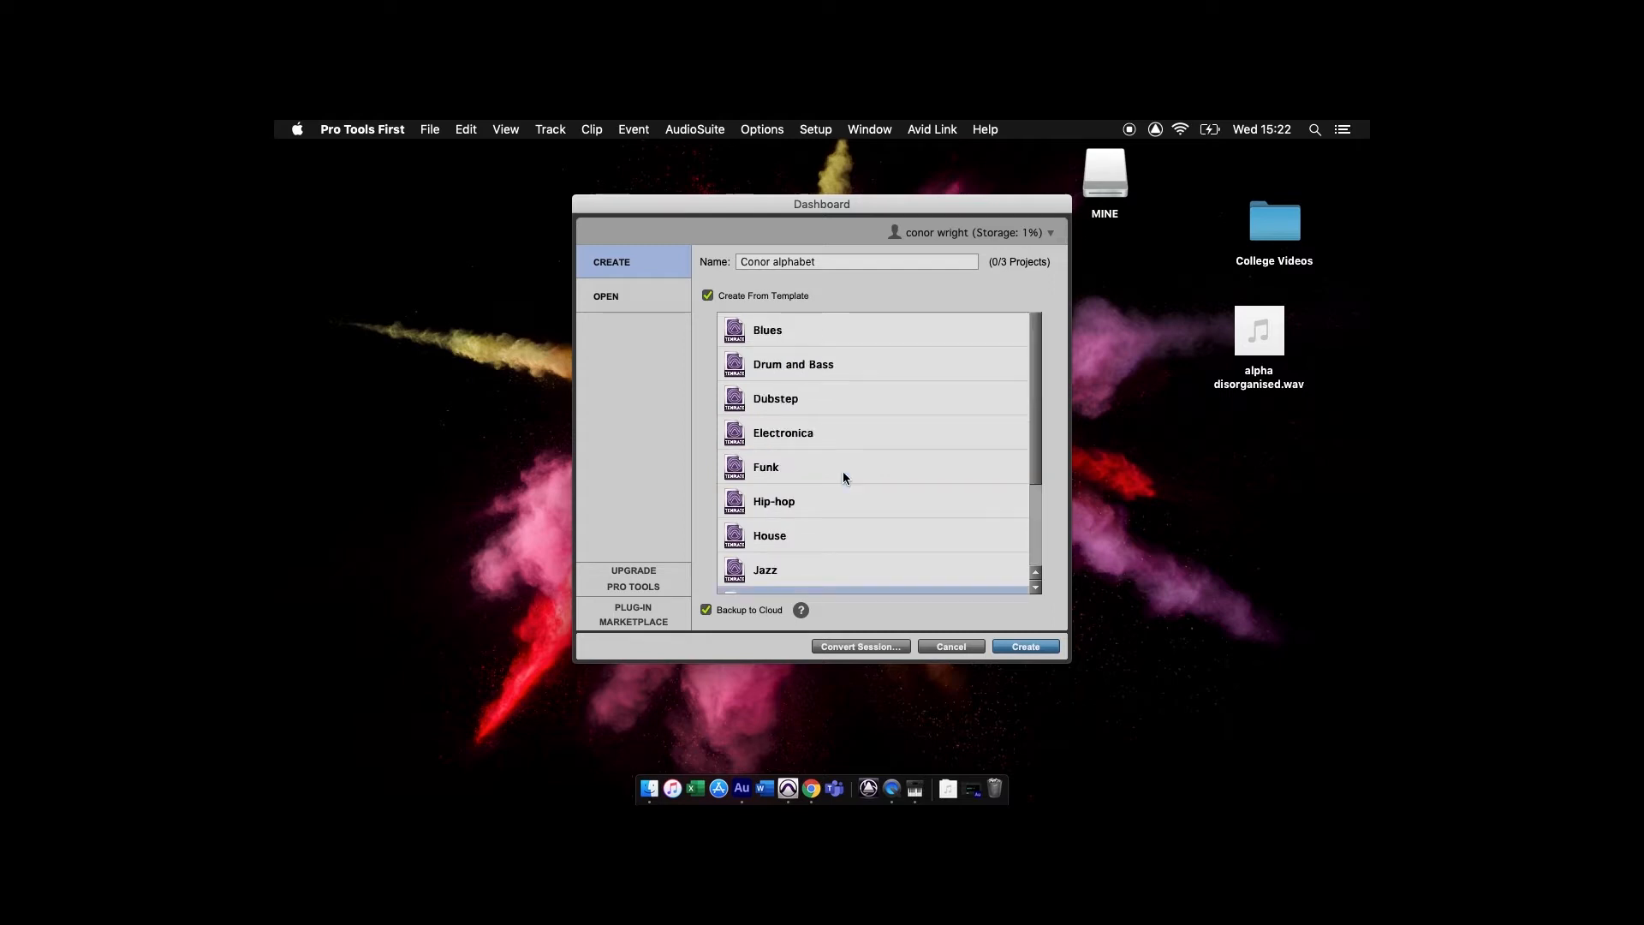
{"action": "left_click", "coordinate": [707, 296]}
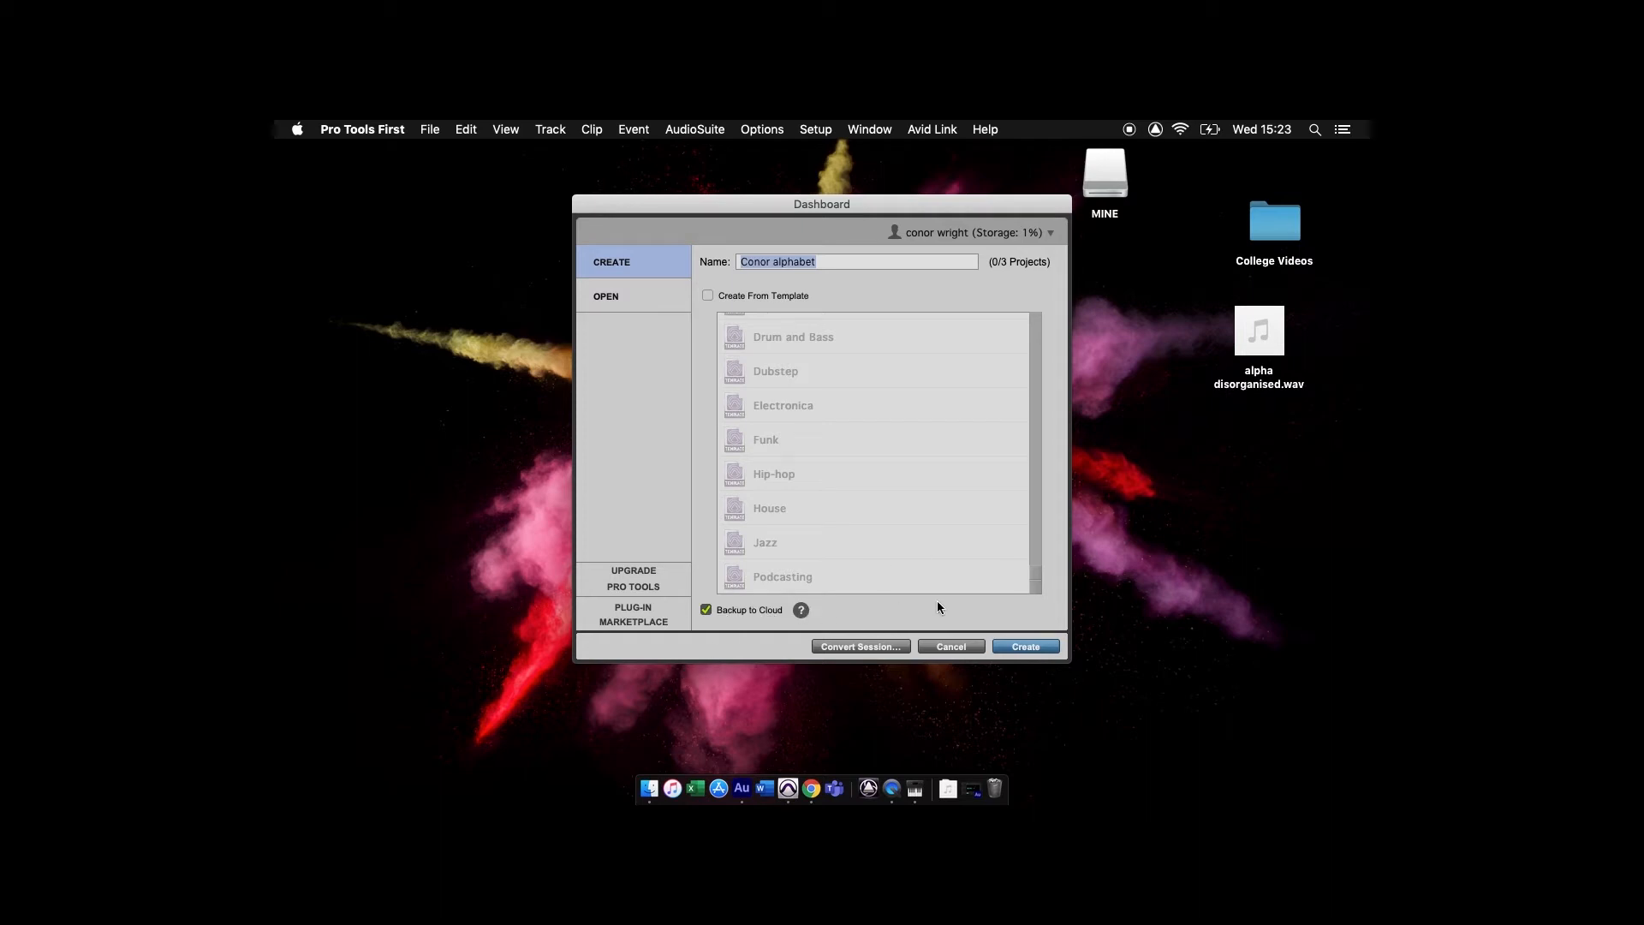
- Create the project without a template and with cloud backup enabled, and close the Artist Chat profile window
{"action": "left_click", "coordinate": [1027, 648]}
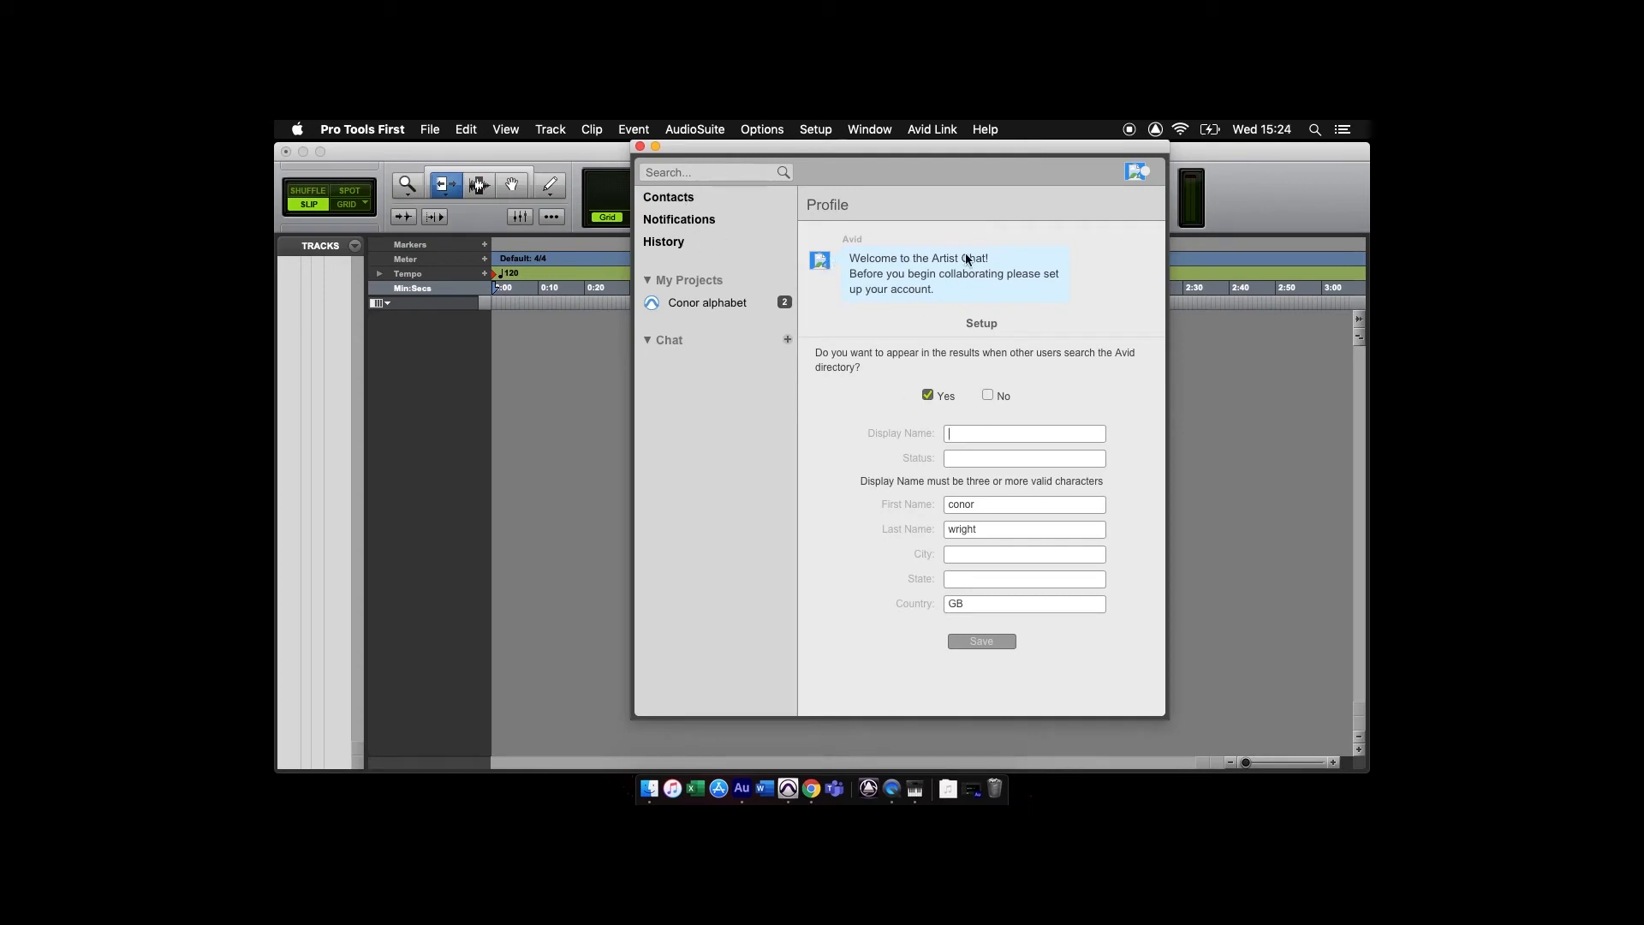
{"action": "left_click", "coordinate": [640, 147]}
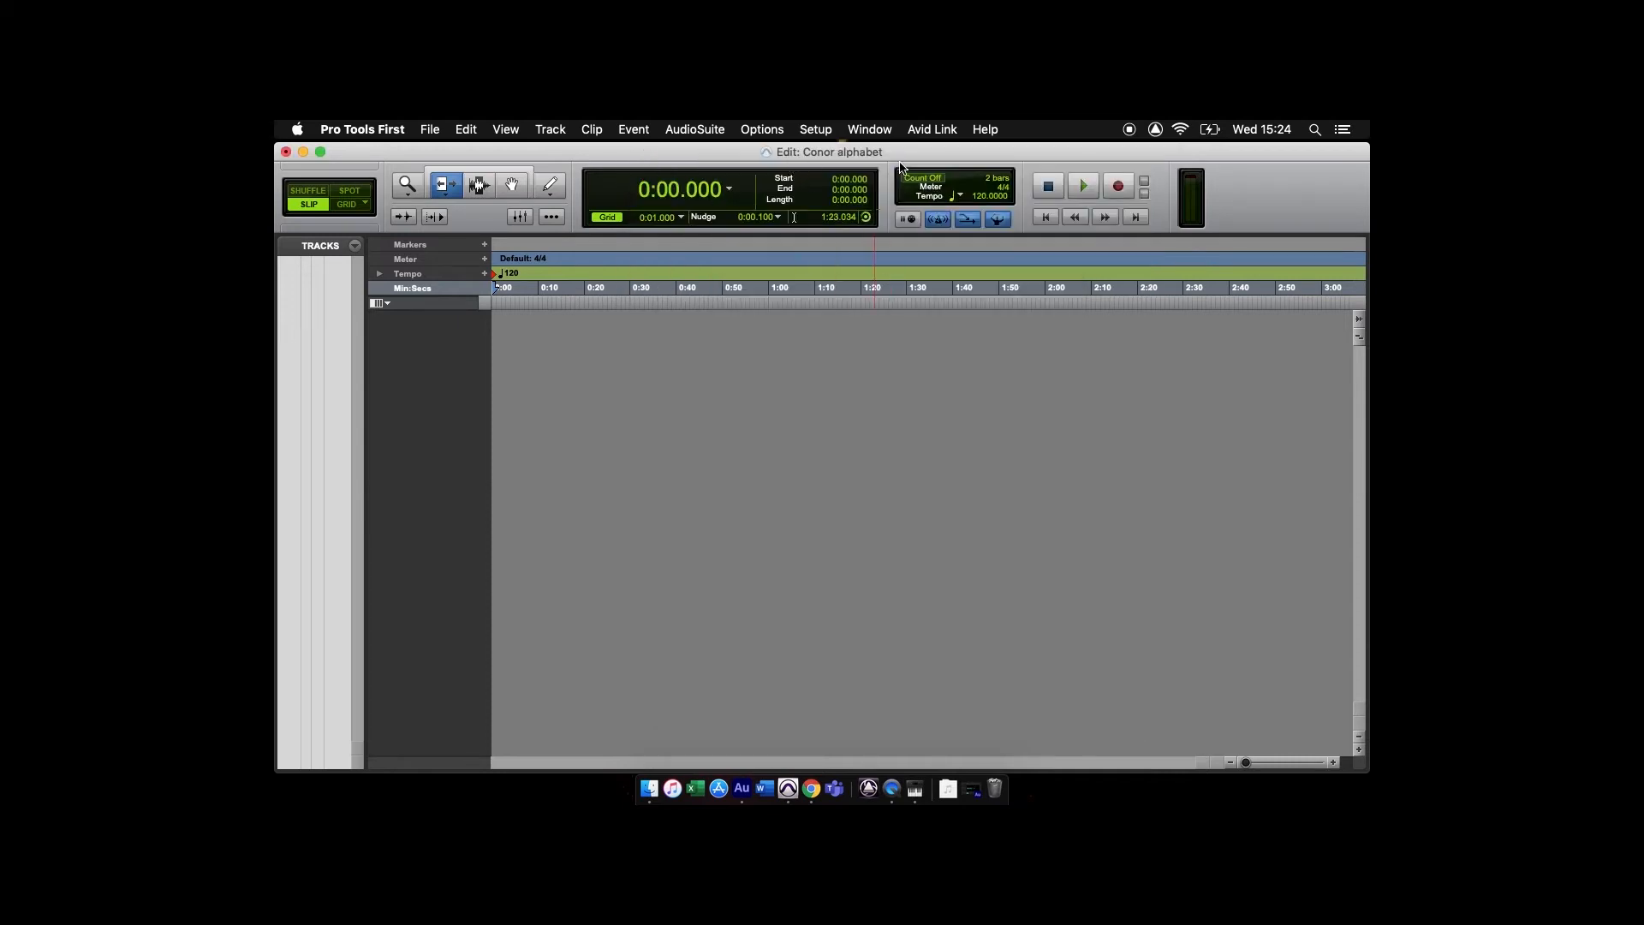
- Open the Mix window and widen it over most of the Edit window
{"action": "left_click", "coordinate": [862, 131]}
{"action": "left_click", "coordinate": [865, 131]}
{"action": "left_click", "coordinate": [870, 135]}
{"action": "left_click", "coordinate": [893, 214]}
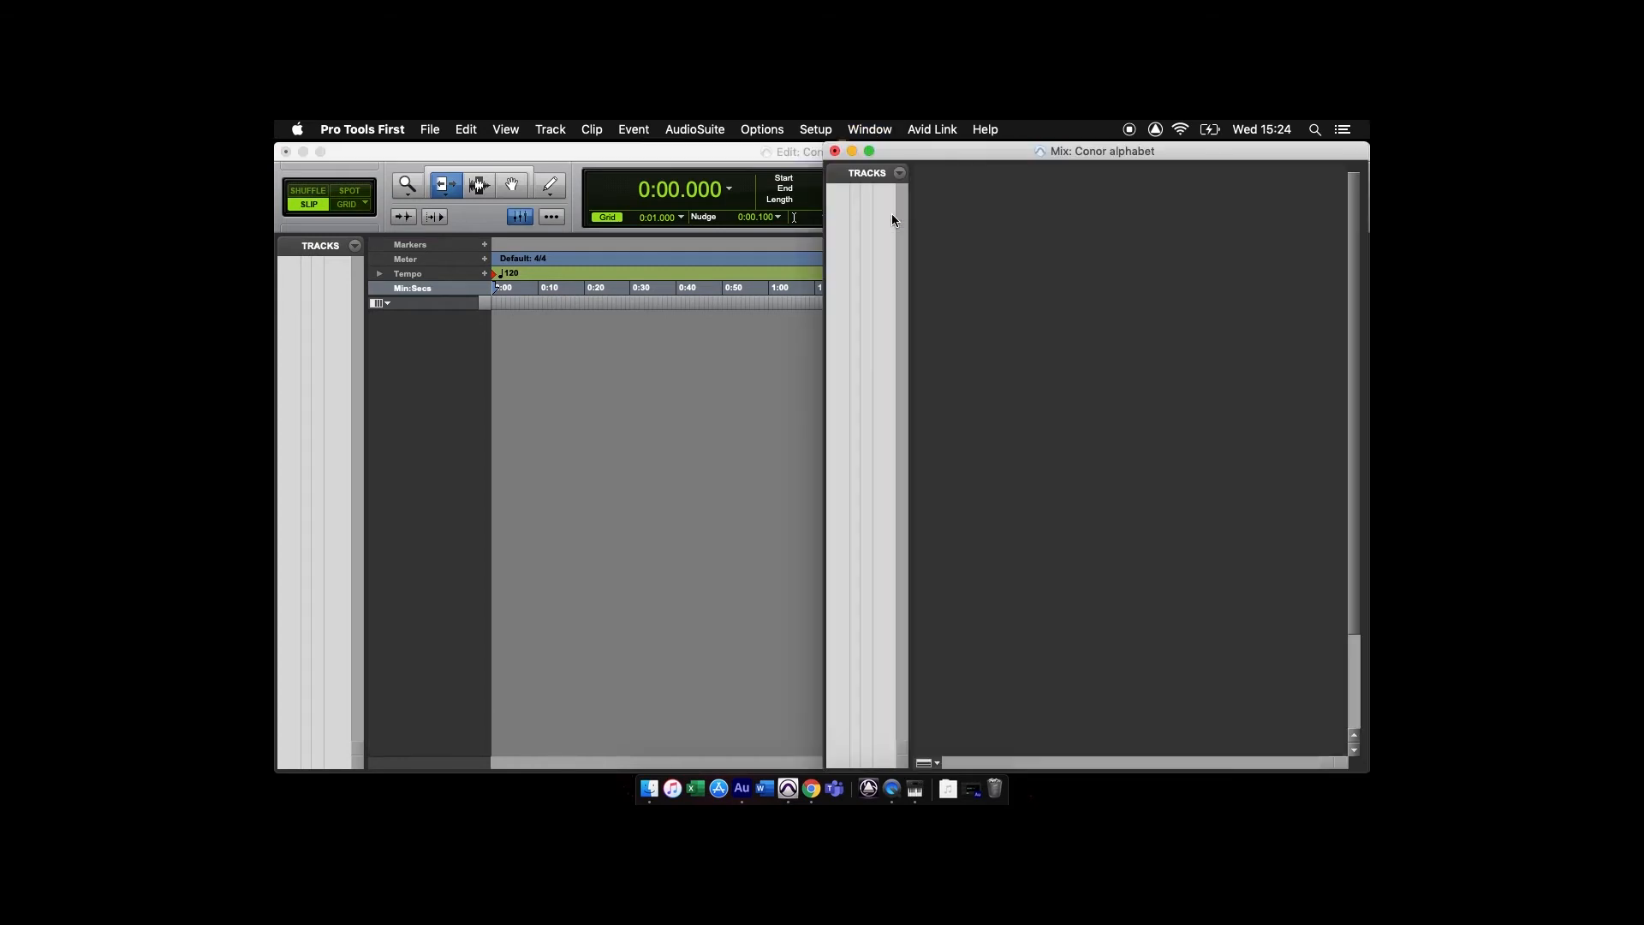
{"action": "left_click_drag", "start_coordinate": [827, 291], "coordinate": [457, 328]}
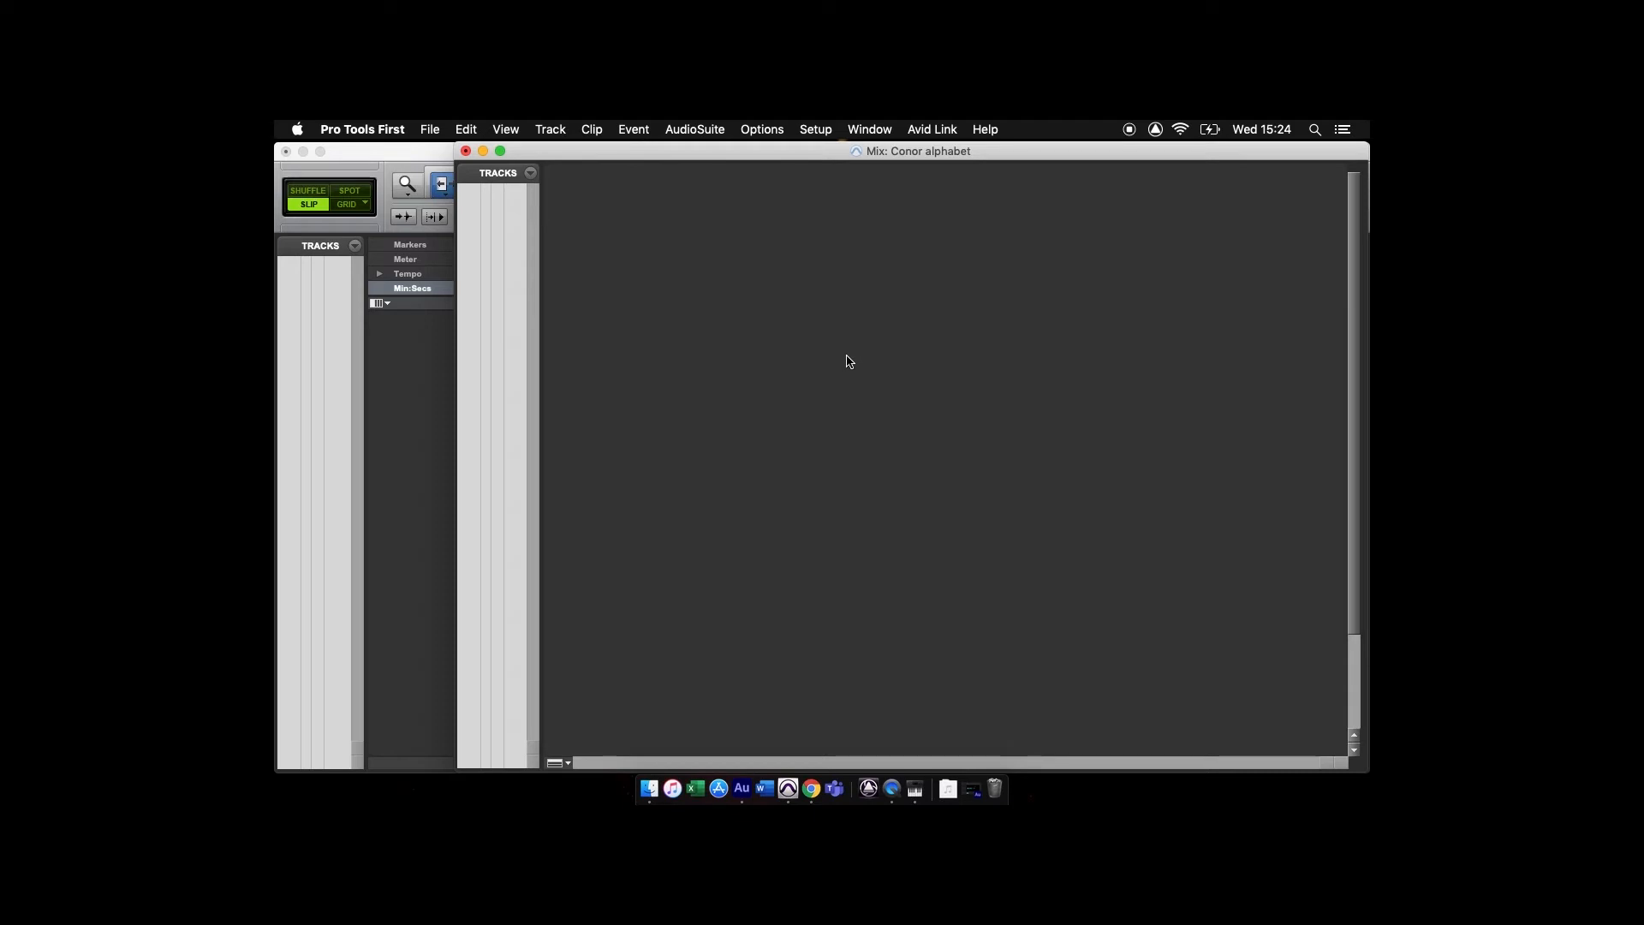
- Close the Mix window and place the Edit window directly below the menu bar
{"action": "left_click", "coordinate": [861, 130]}
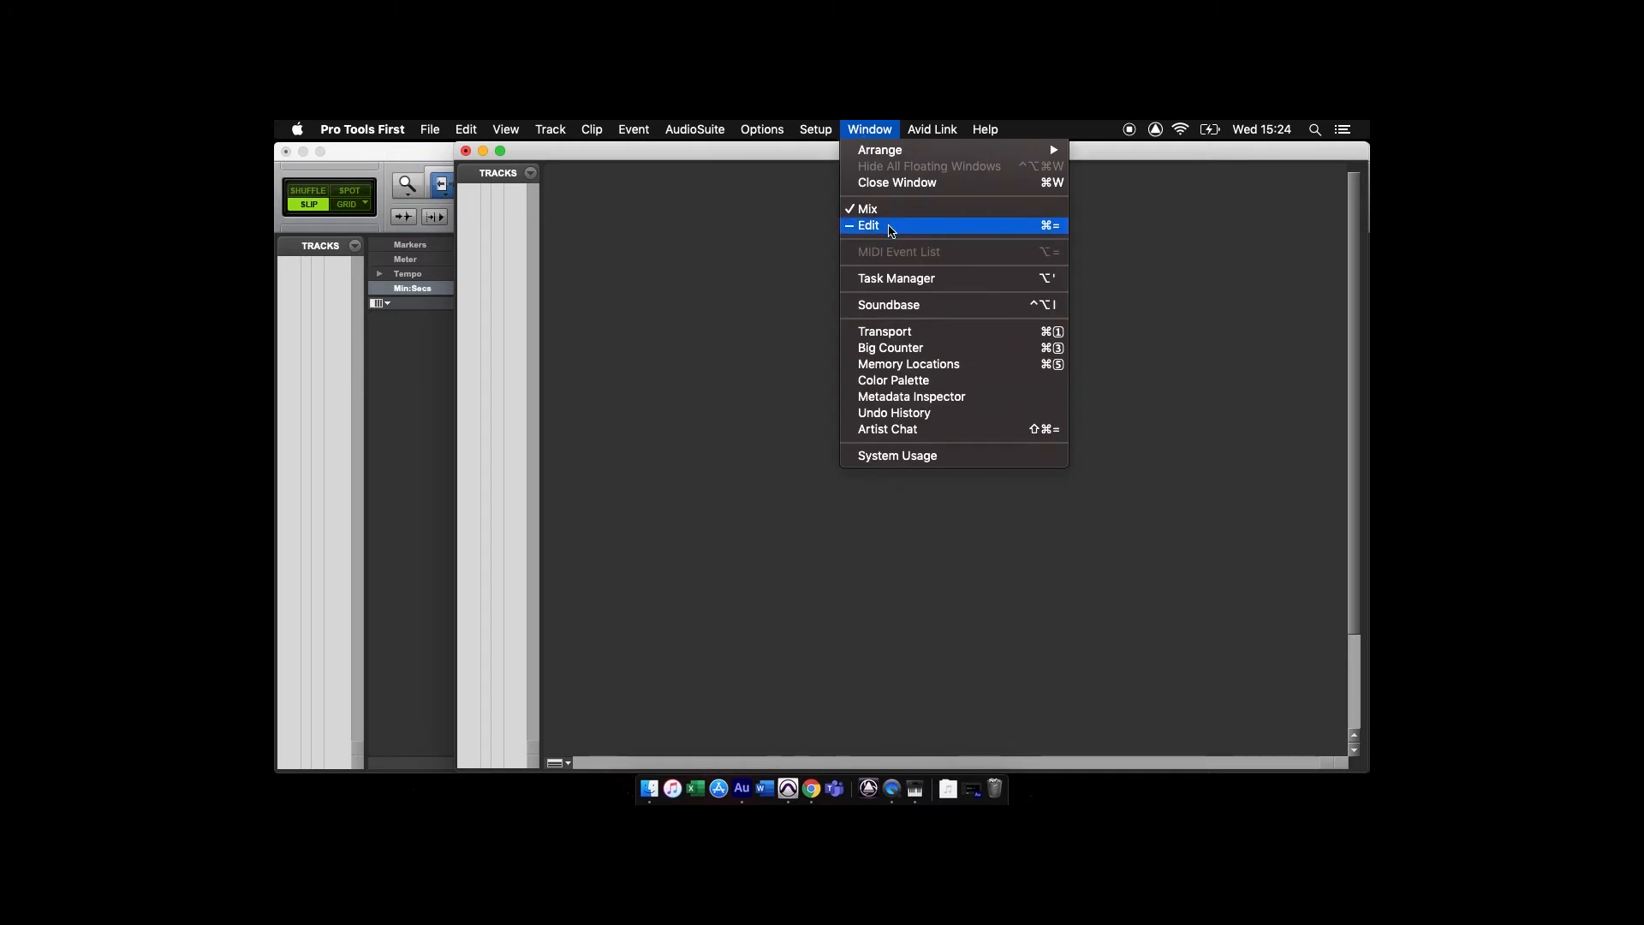
{"action": "left_click", "coordinate": [915, 224]}
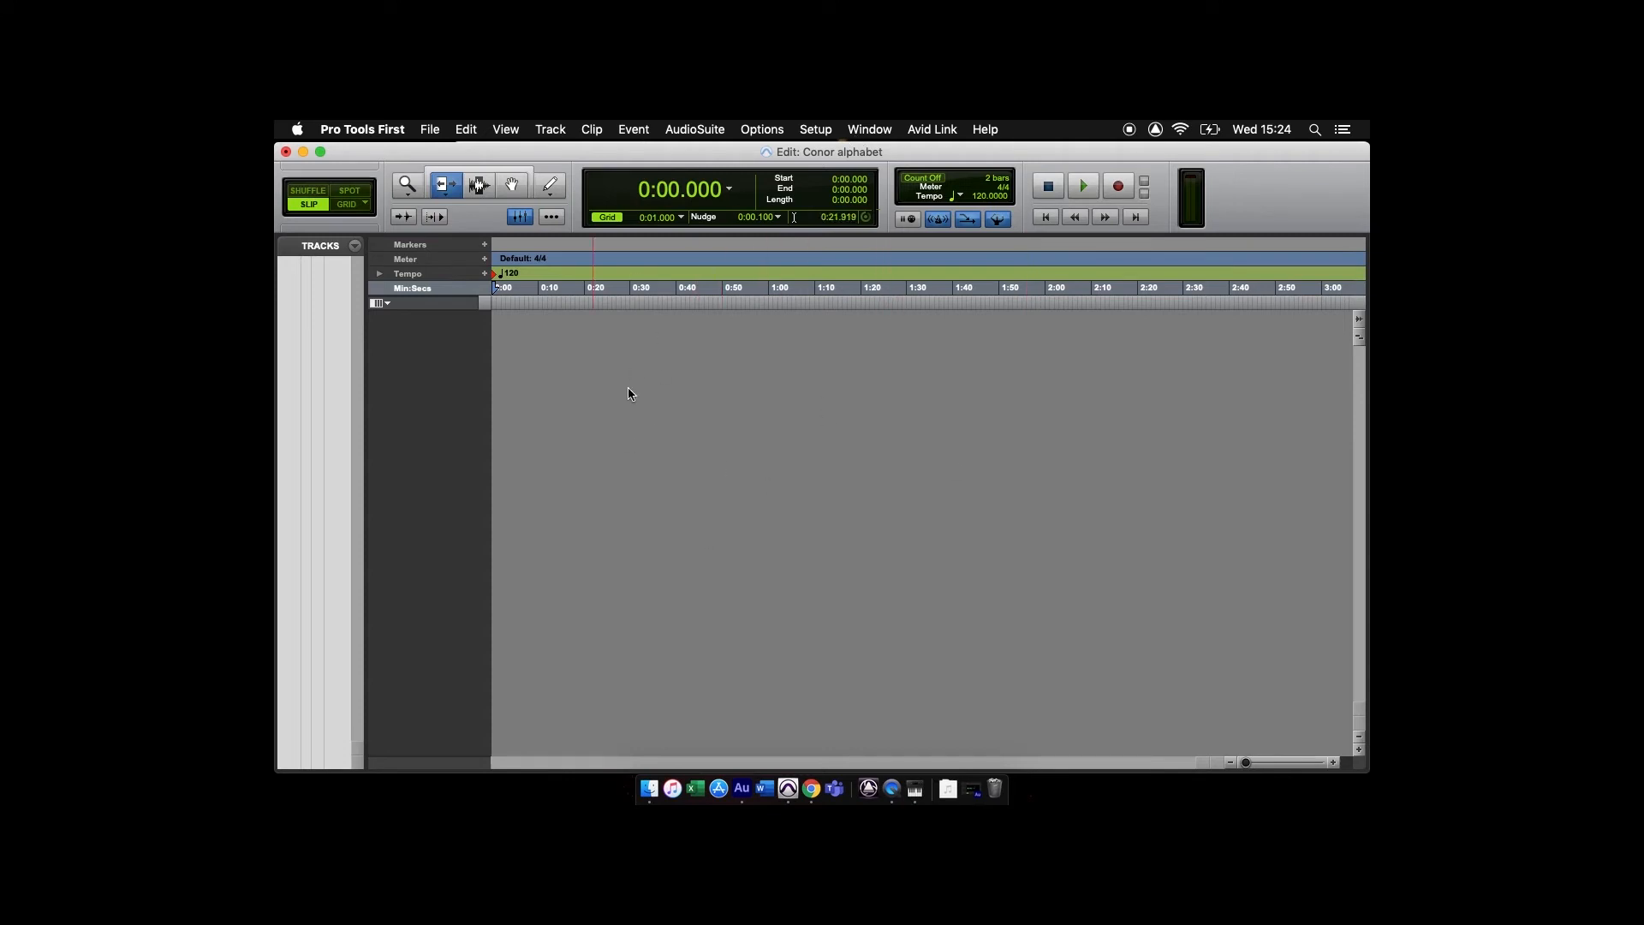
{"action": "left_click_drag", "start_coordinate": [1267, 148], "coordinate": [1266, 212]}
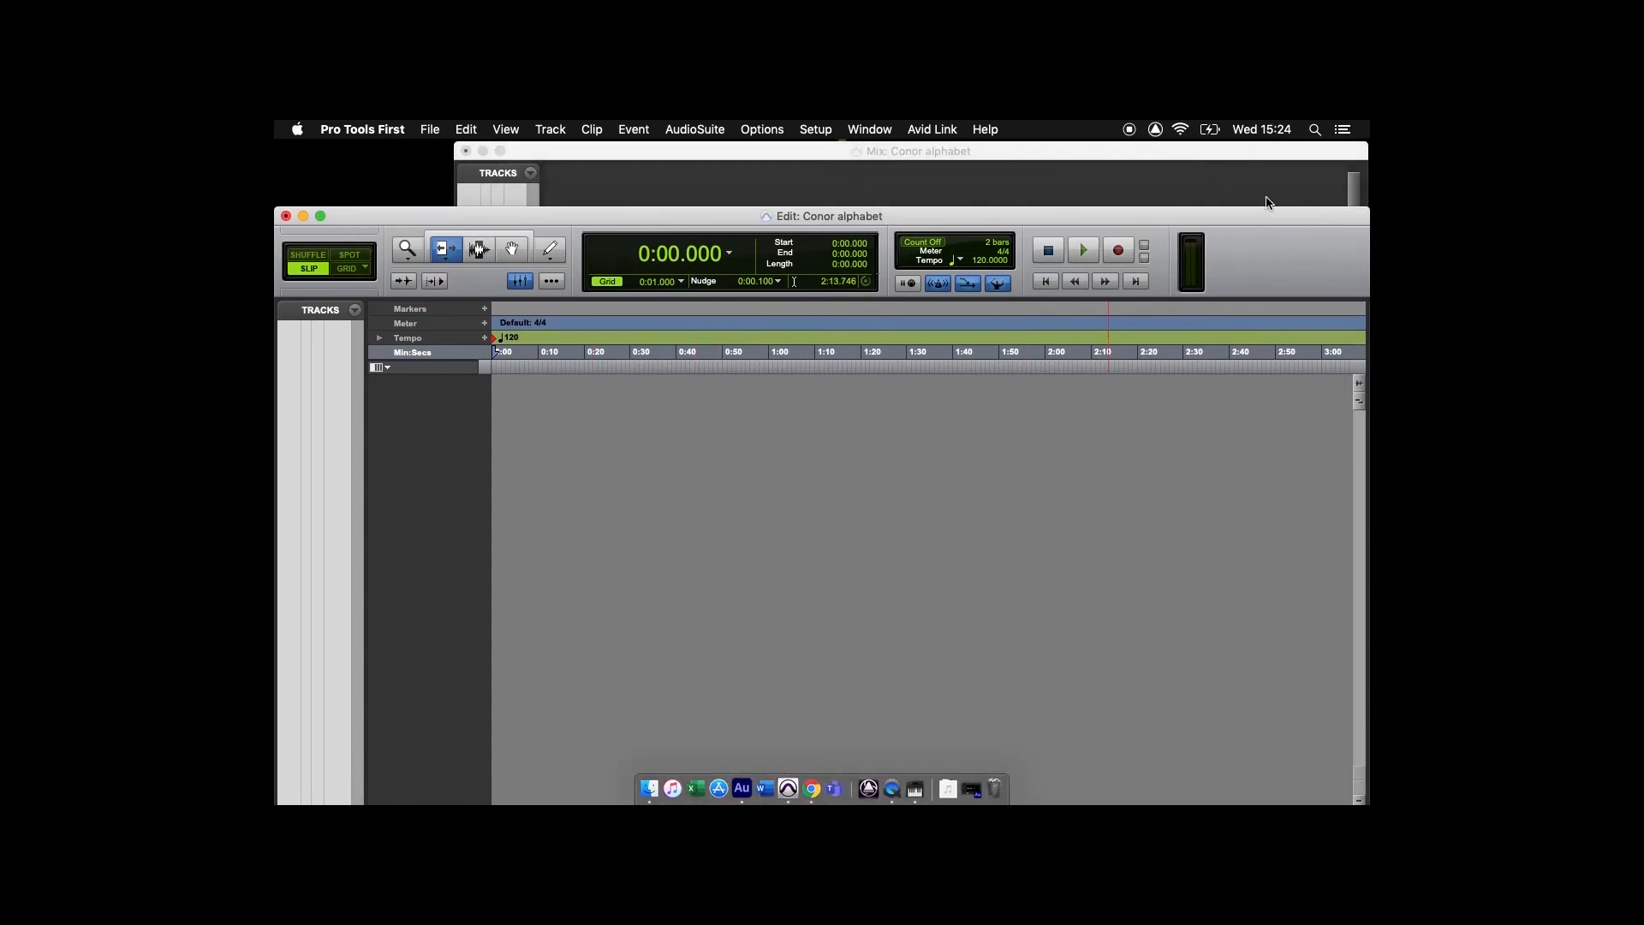
{"action": "left_click", "coordinate": [1259, 156]}
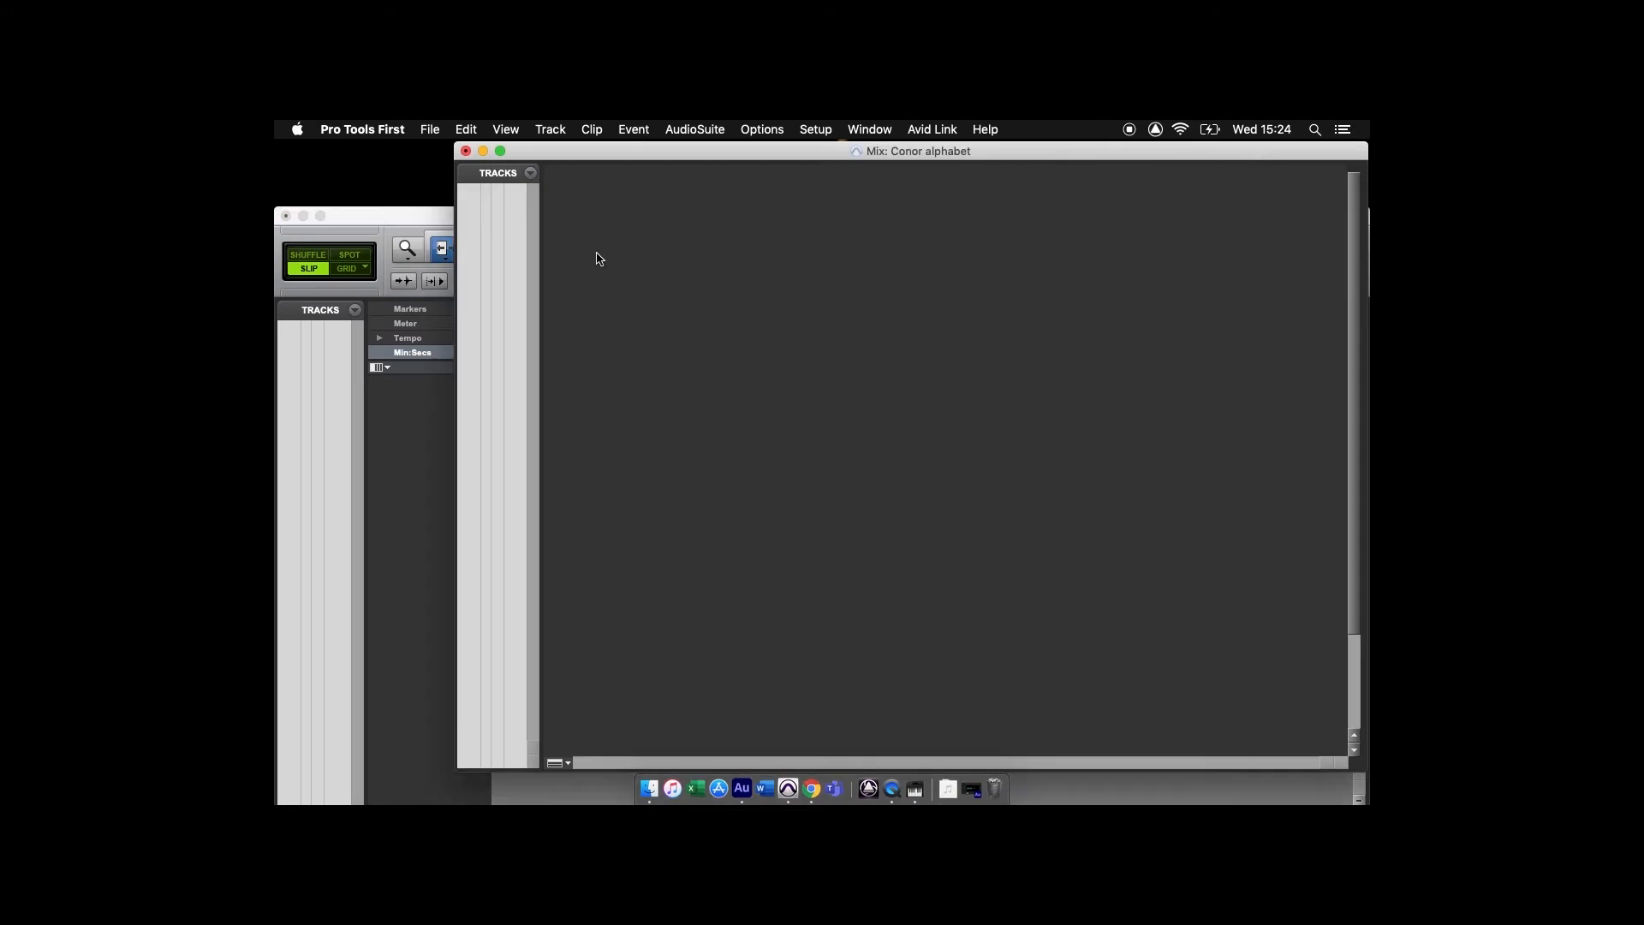
{"action": "left_click", "coordinate": [466, 151]}
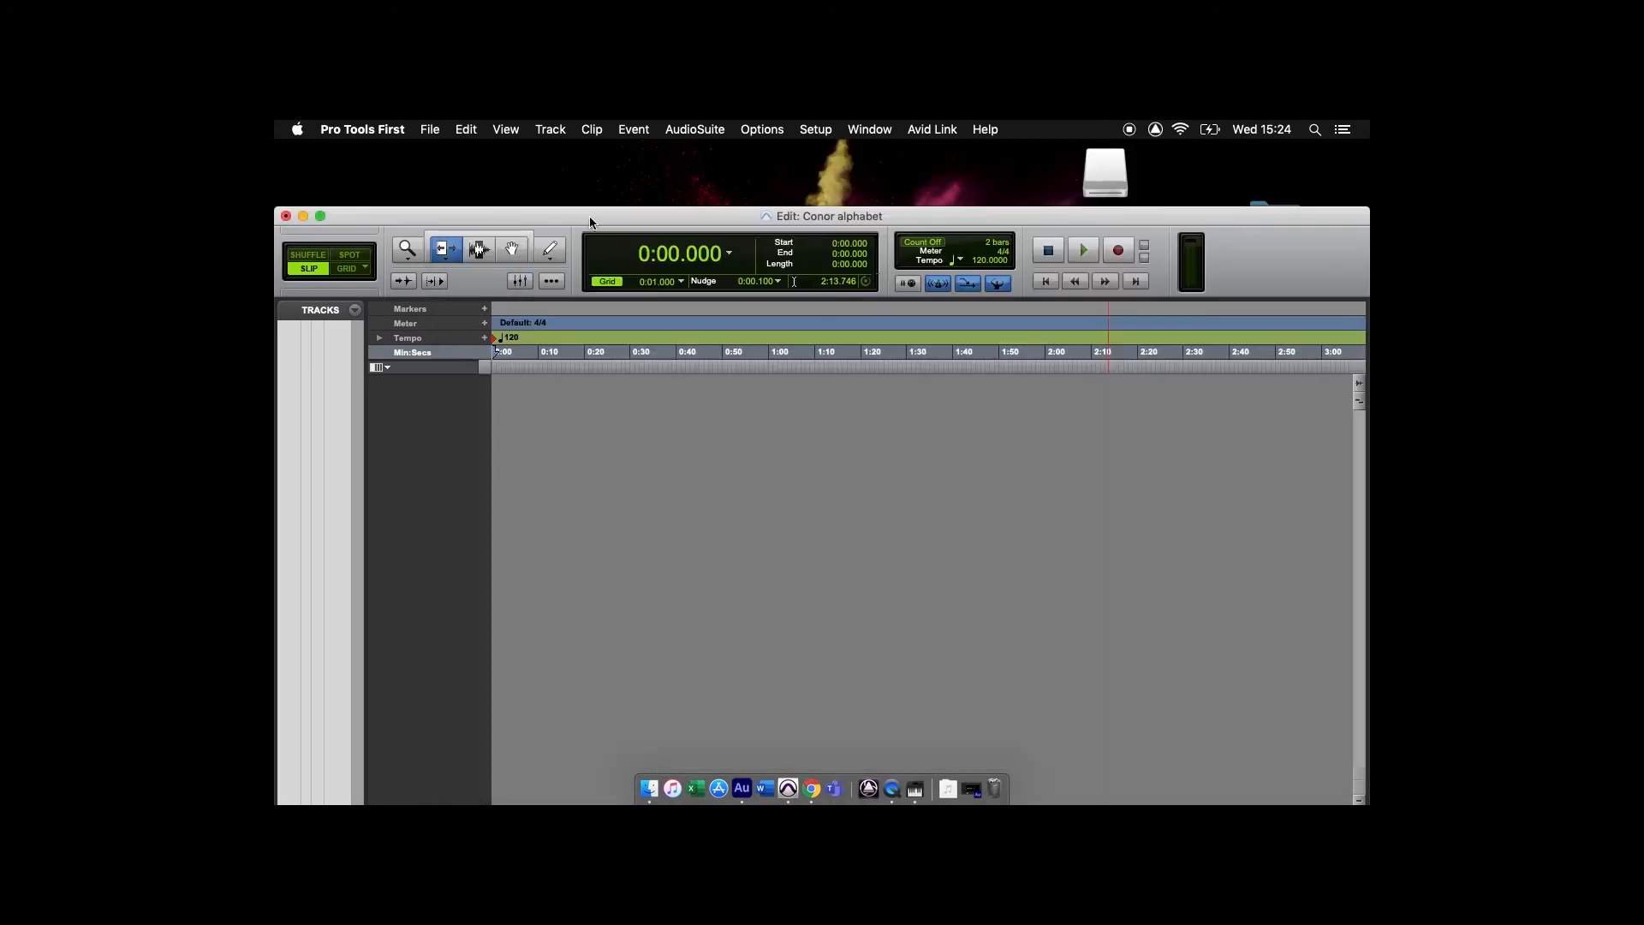
{"action": "left_click_drag", "start_coordinate": [589, 211], "coordinate": [589, 162]}
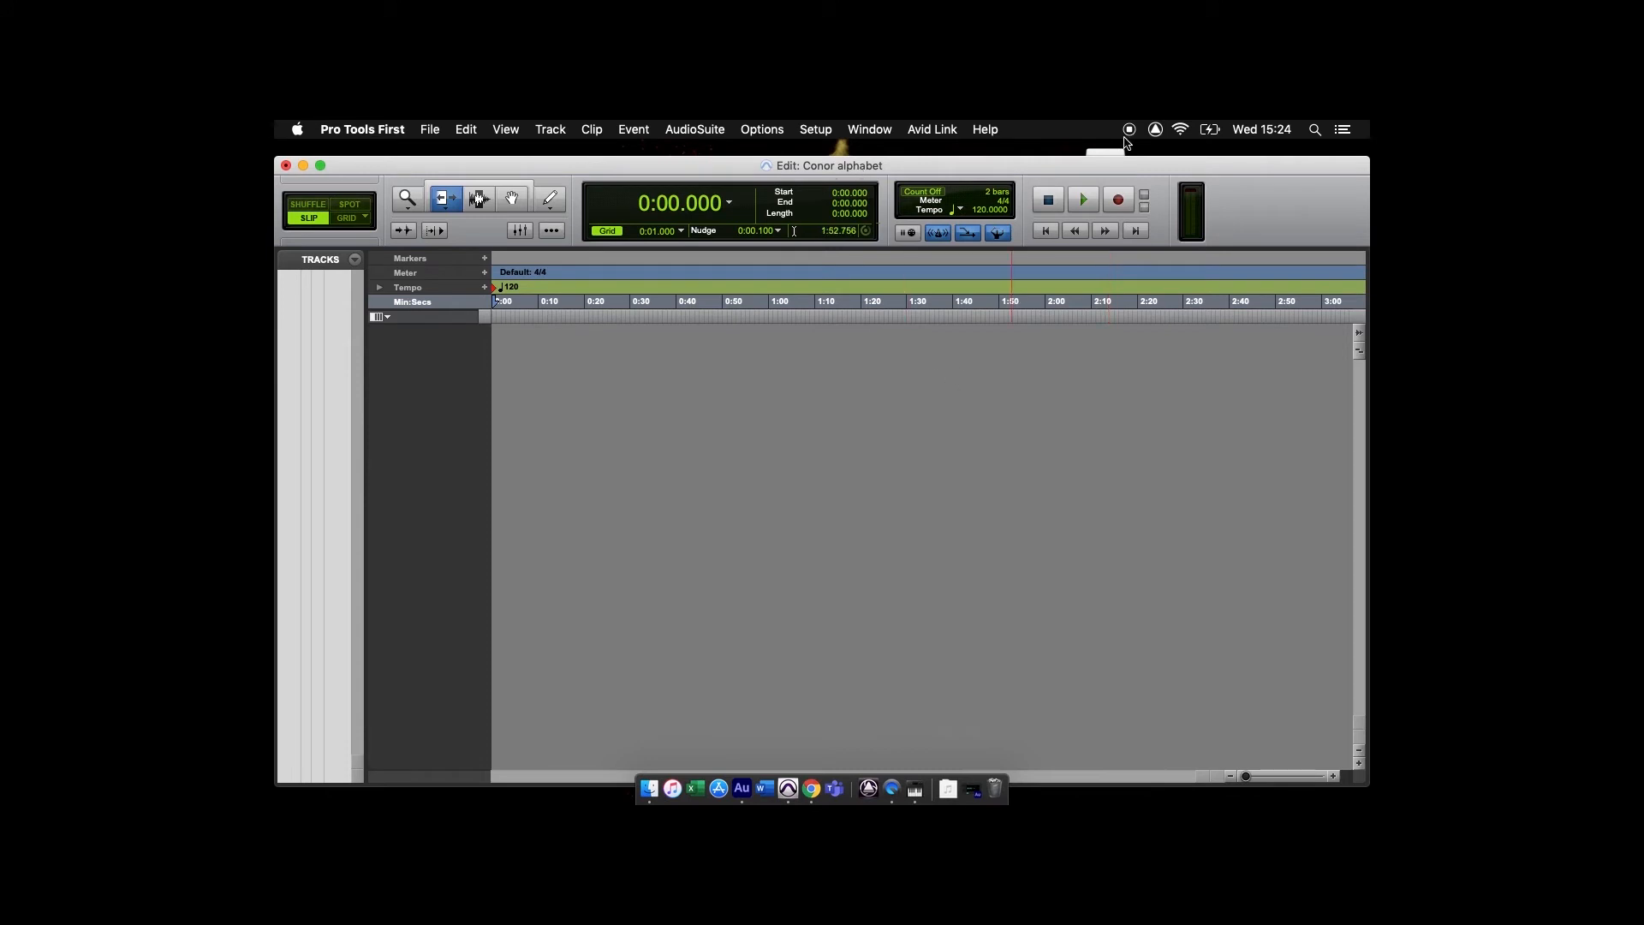
{"action": "left_click_drag", "start_coordinate": [1134, 164], "coordinate": [1143, 148]}
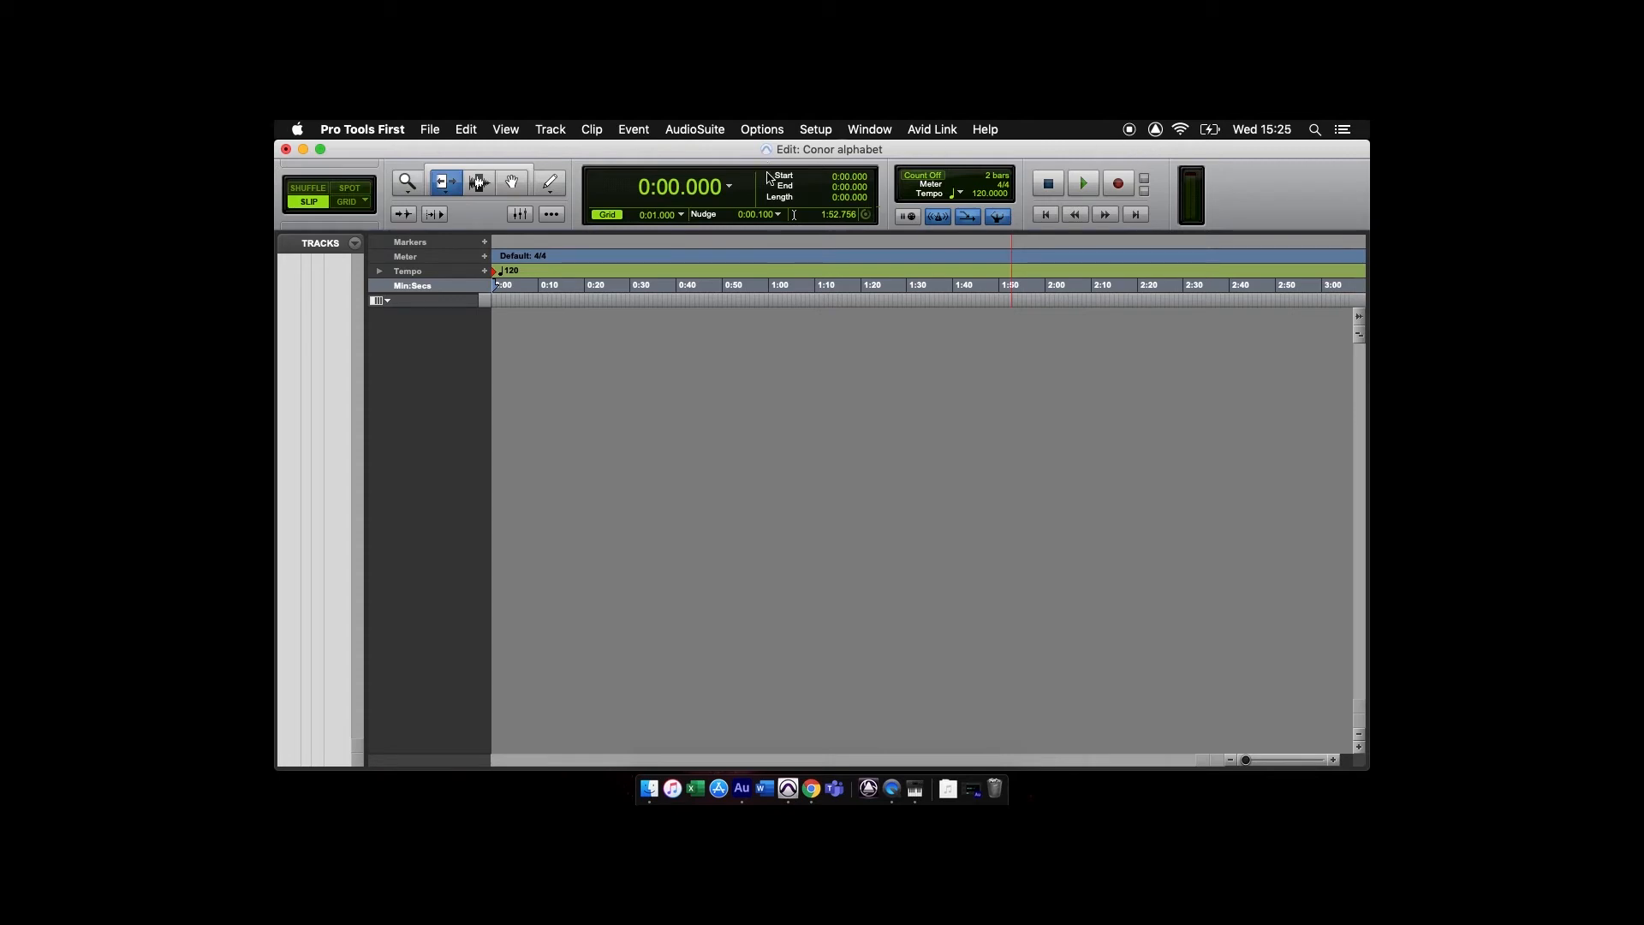
- Switch the edit mode to Shuffle and back to Slip, and try the Zoomer and Grabber tools
{"action": "left_click", "coordinate": [307, 188]}
{"action": "left_click", "coordinate": [307, 200]}
{"action": "left_click", "coordinate": [410, 182]}
{"action": "left_click", "coordinate": [486, 188]}
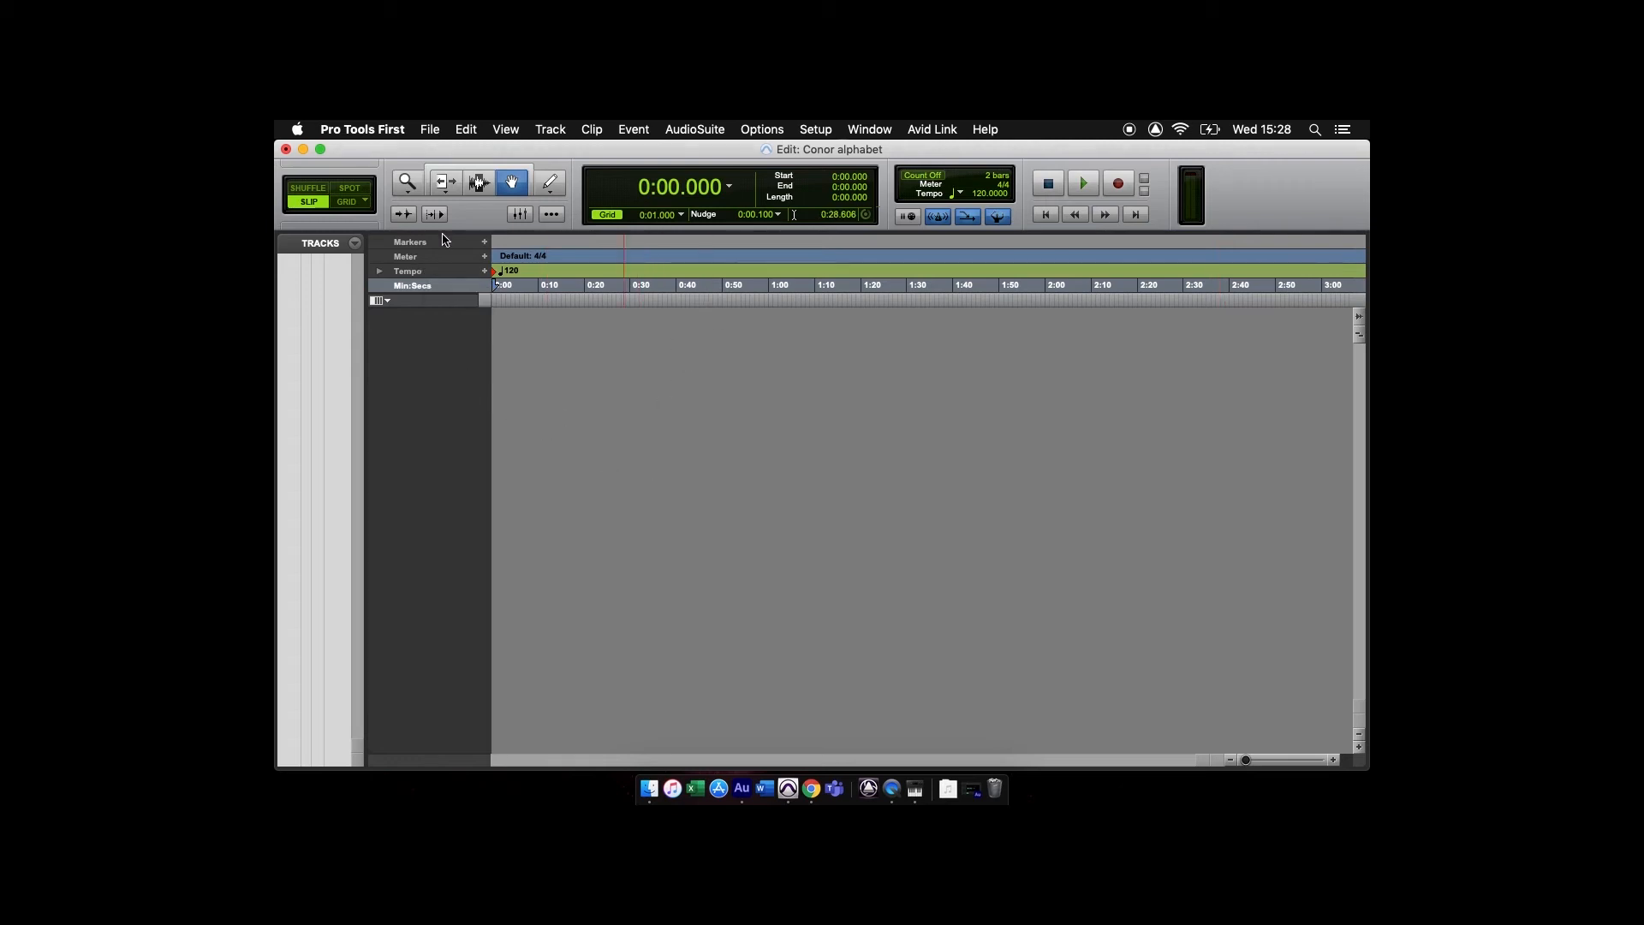
- Import the audio file "alpha disorganised.wav" from the Desktop into the project
{"action": "left_click", "coordinate": [431, 131]}
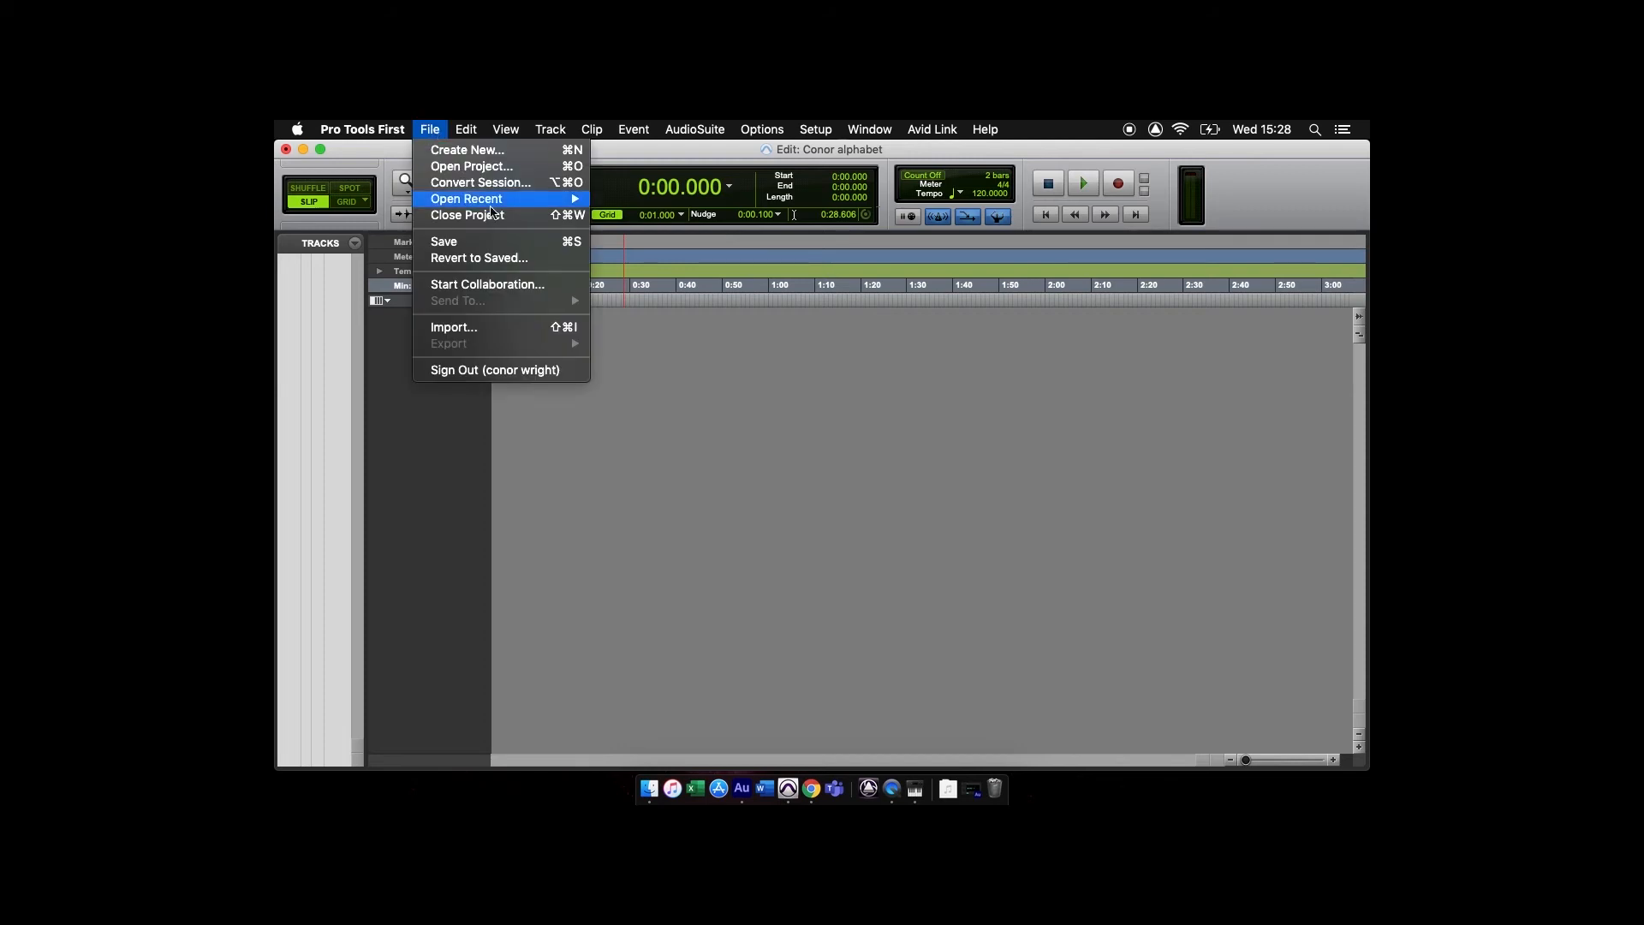
{"action": "left_click", "coordinate": [501, 328]}
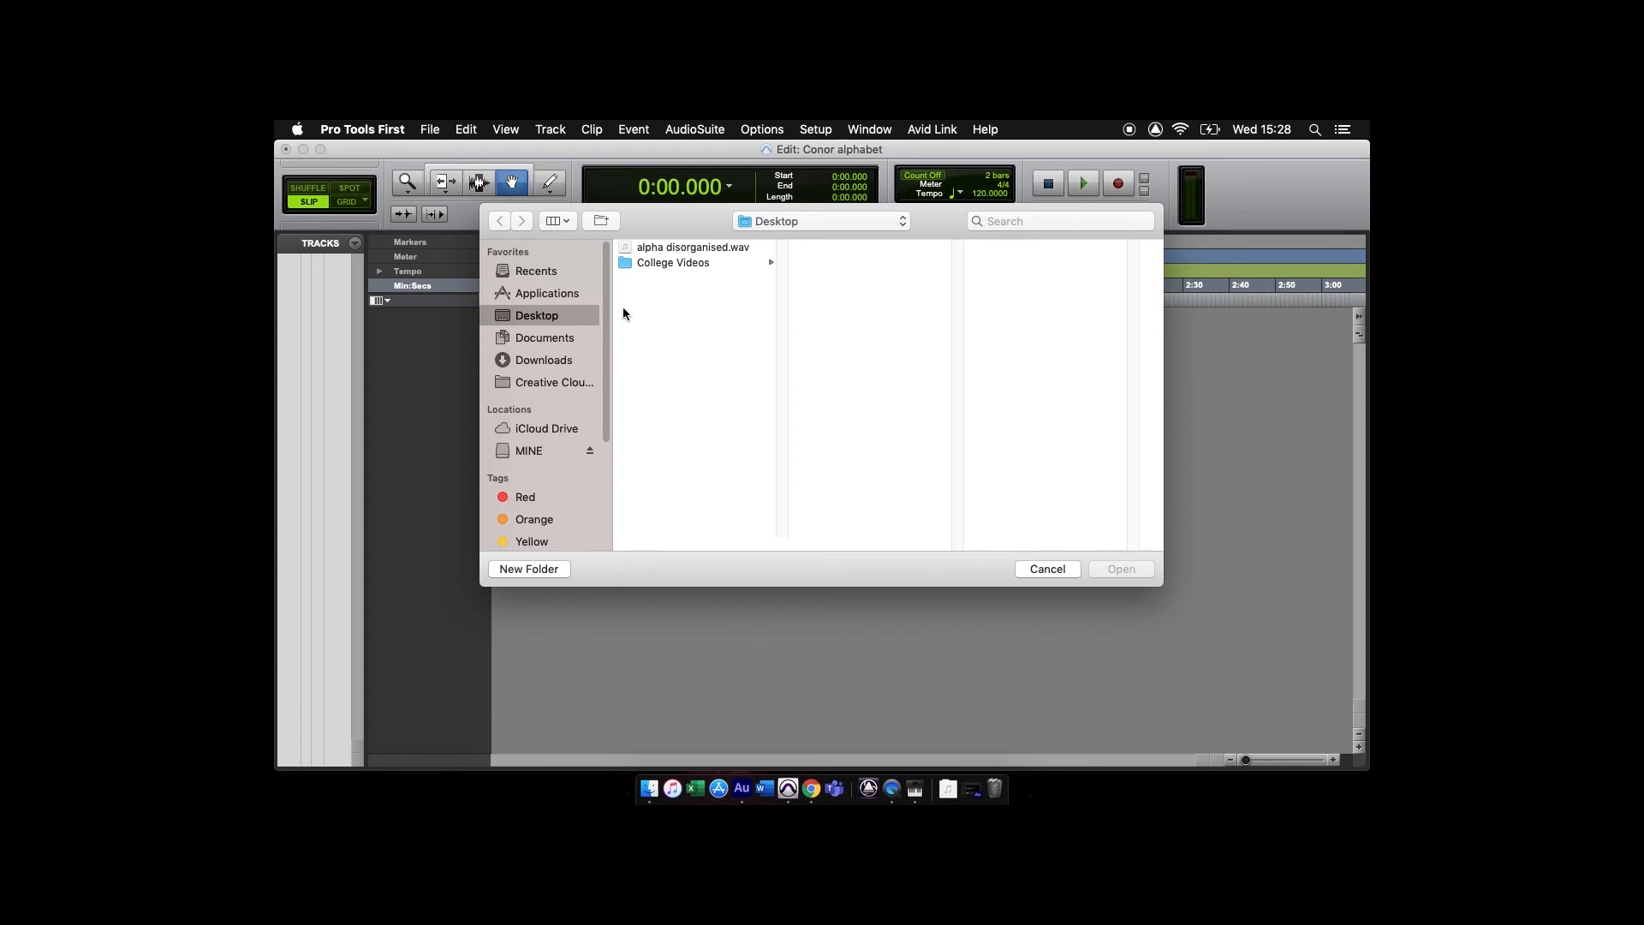
{"action": "left_click", "coordinate": [683, 247]}
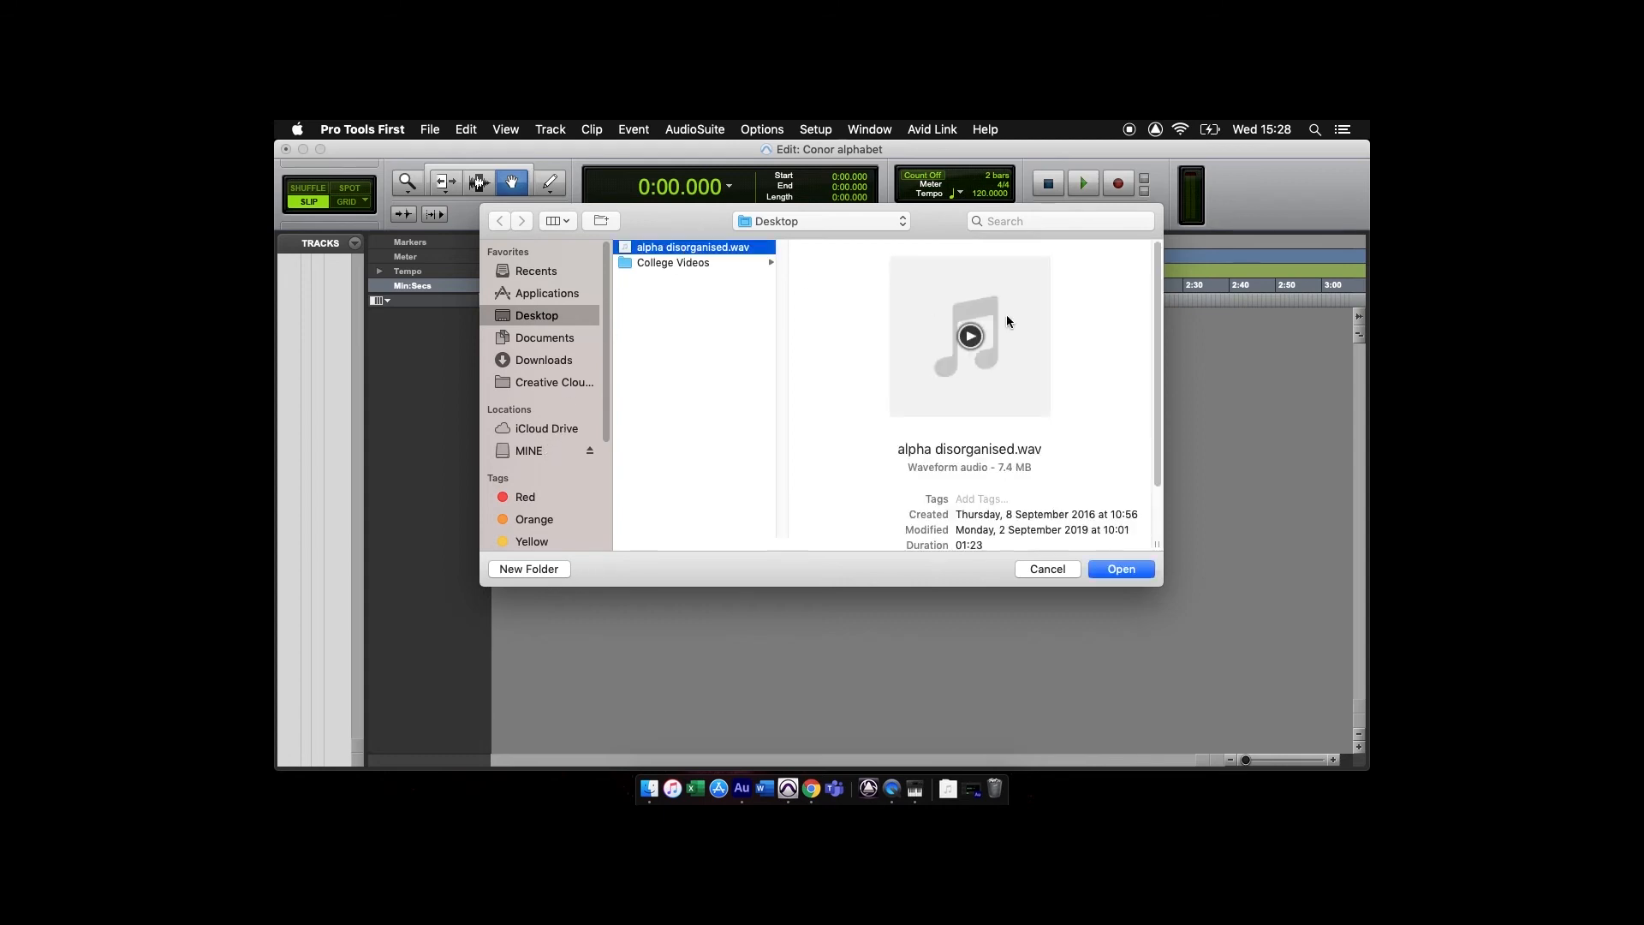
{"action": "left_click", "coordinate": [1121, 570]}
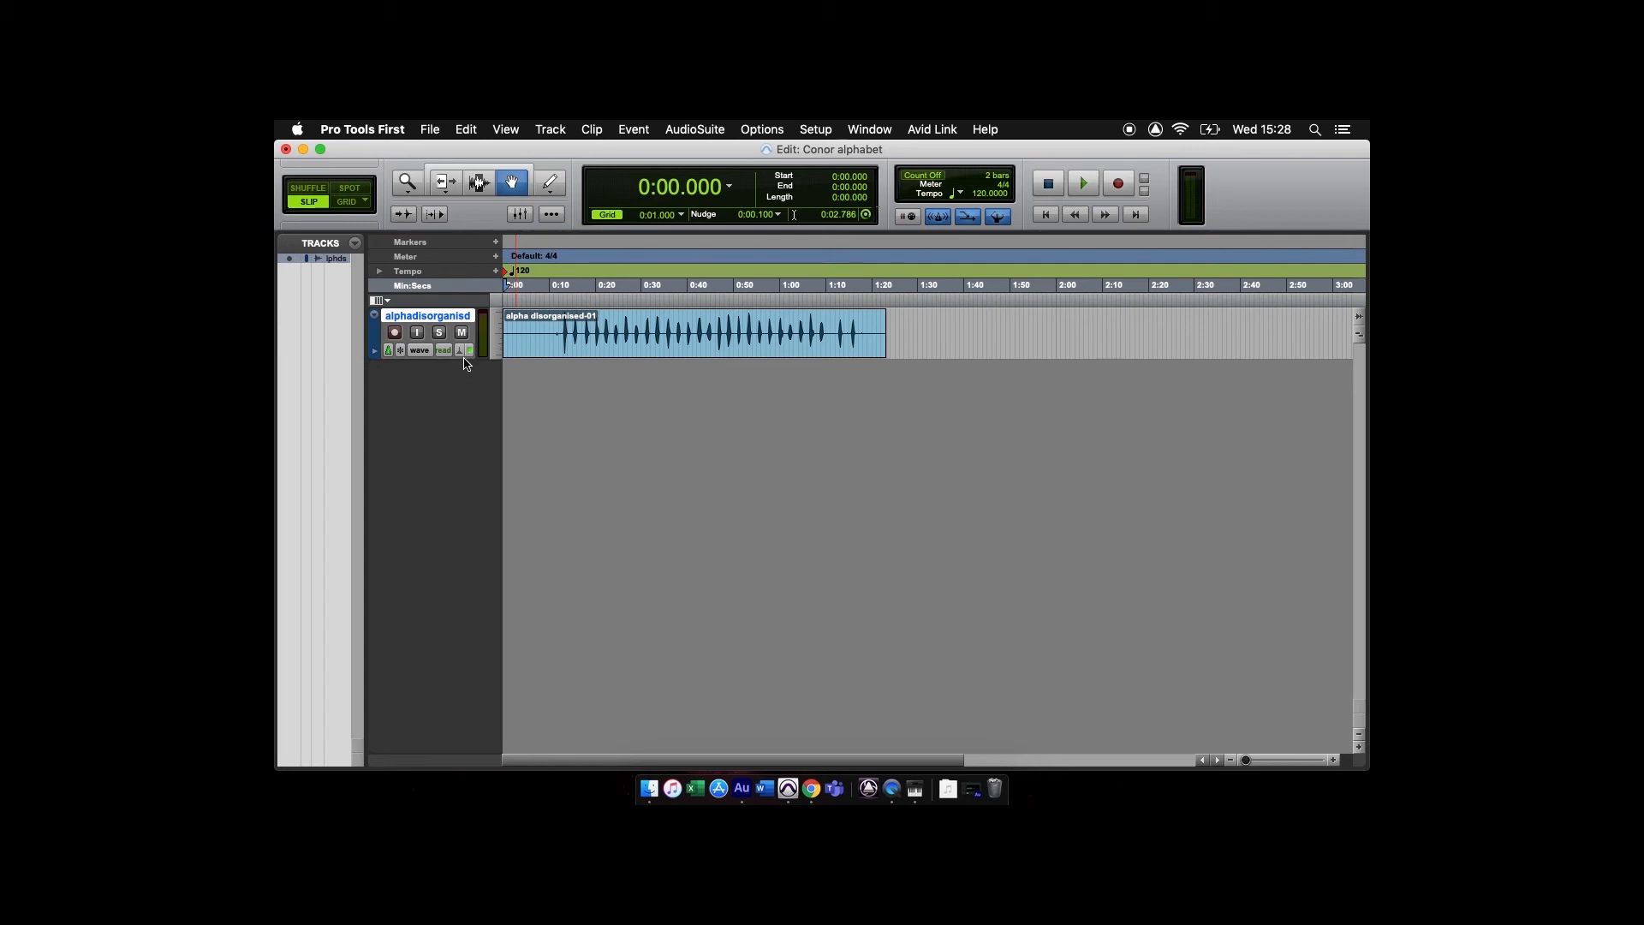
- Increase the imported audio track's height and magnify its waveform horizontally with the Zoomer tool
{"action": "left_click_drag", "start_coordinate": [463, 358], "coordinate": [477, 463]}
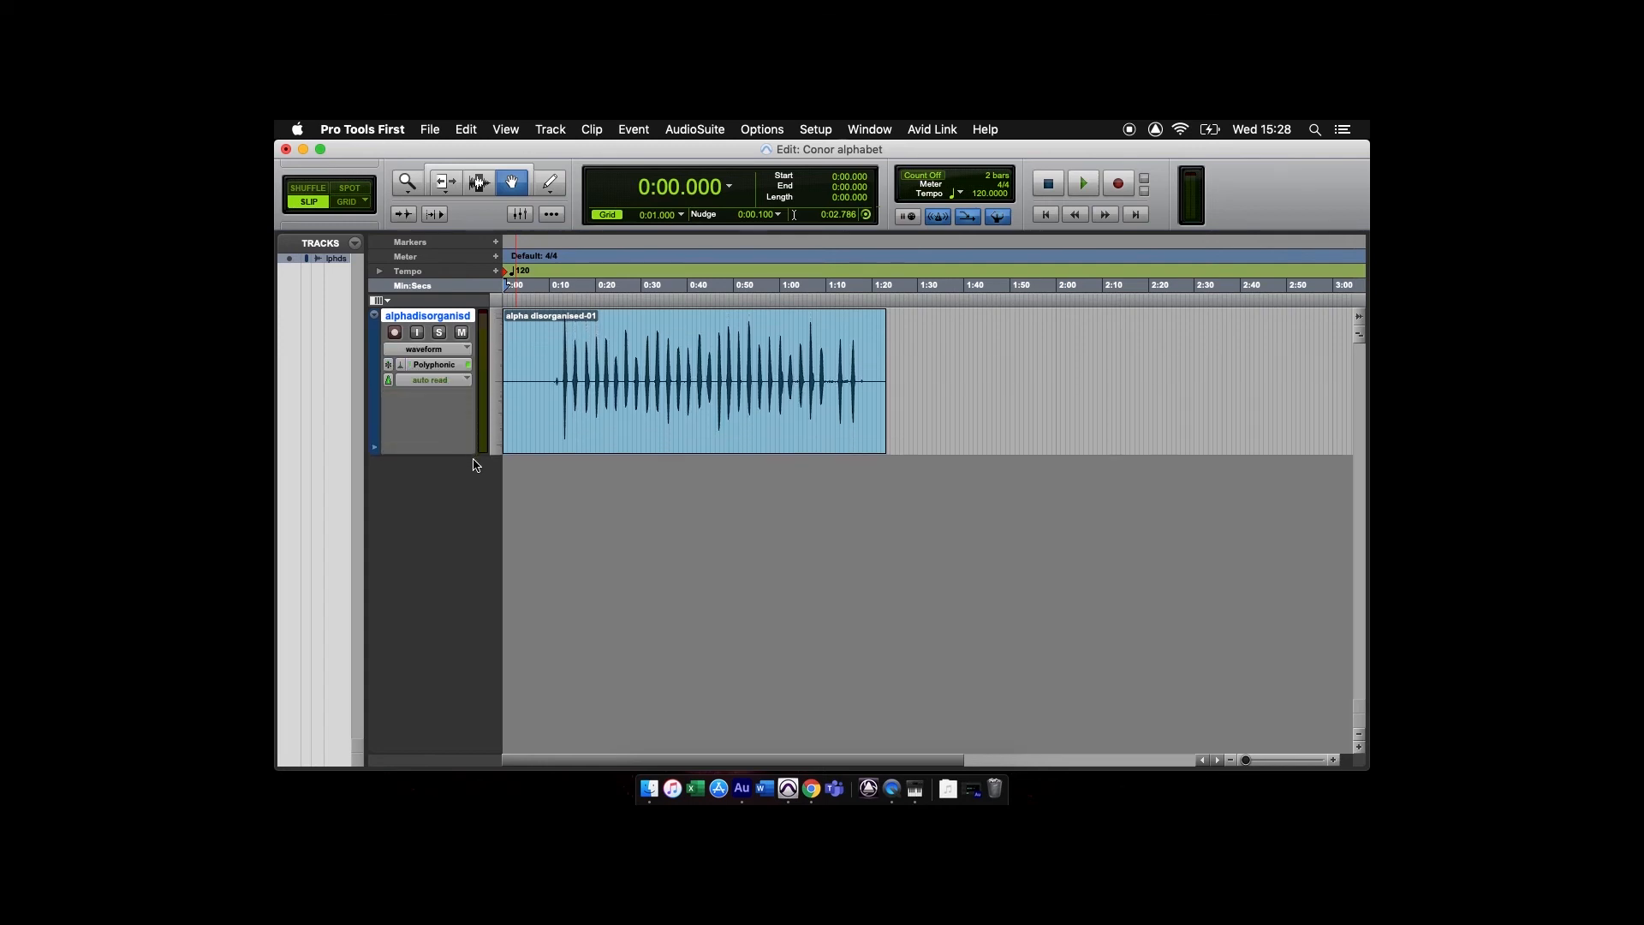
{"action": "left_click", "coordinate": [407, 182]}
{"action": "left_click", "coordinate": [492, 190]}
{"action": "left_click", "coordinate": [715, 406]}
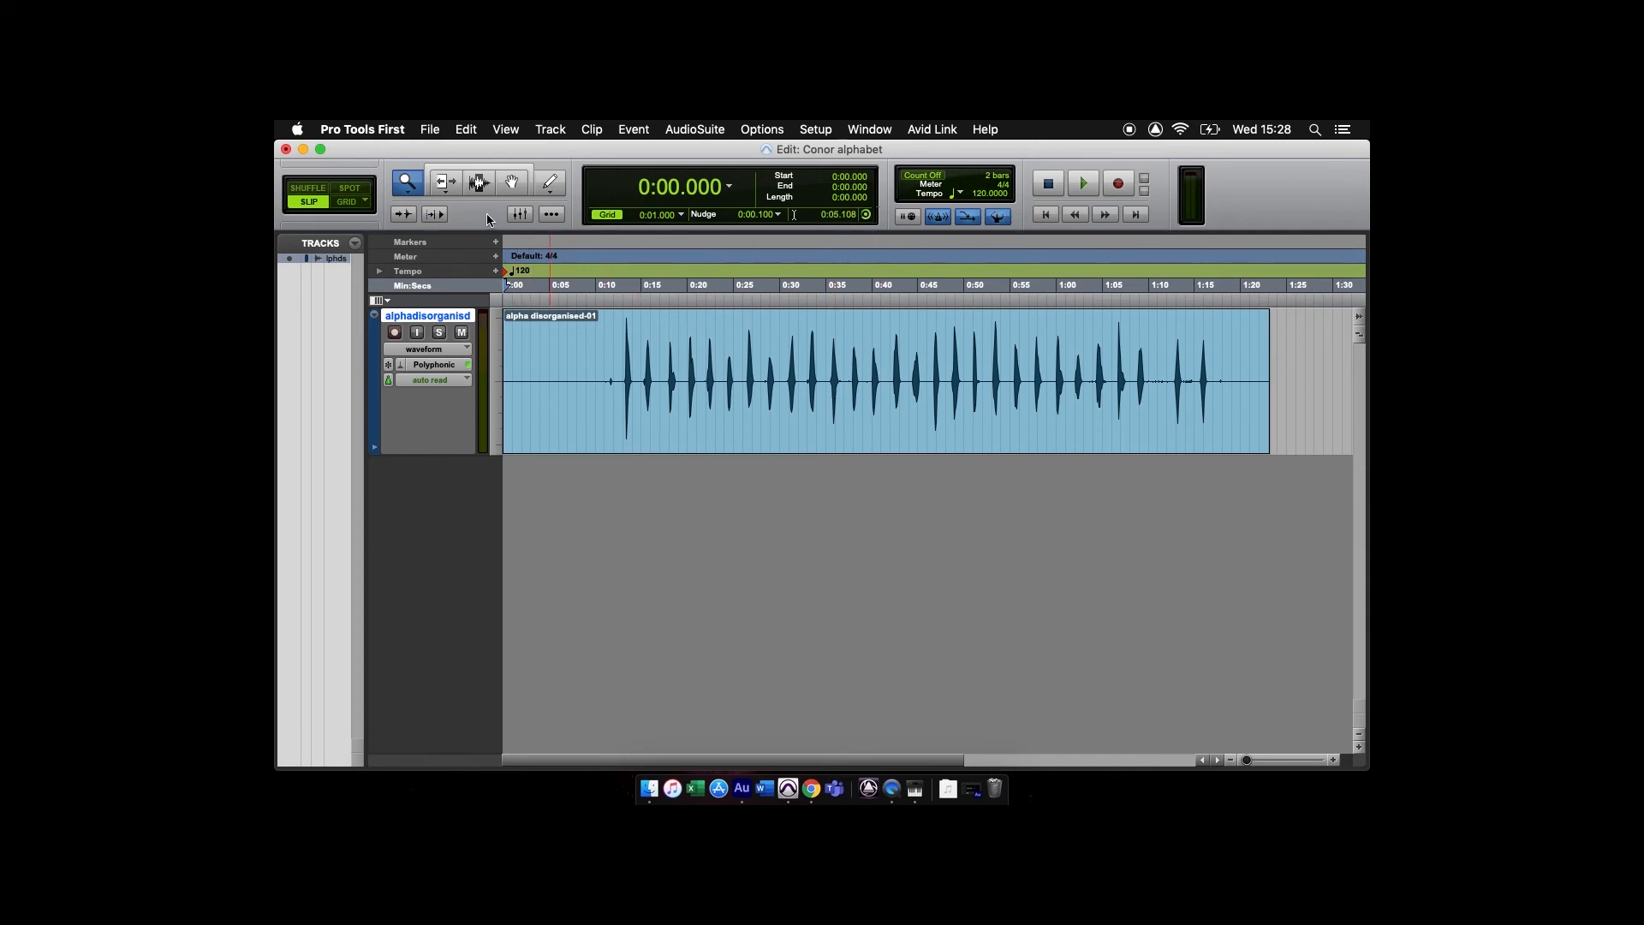
- Place the edit cursor with the Selector tool just before the first large waveform peak, at about 0:12.8
{"action": "left_click", "coordinate": [480, 183]}
{"action": "left_click", "coordinate": [617, 294]}
{"action": "key", "text": "Tab"}
{"action": "key", "text": "Tab"}
{"action": "left_click", "coordinate": [621, 332]}
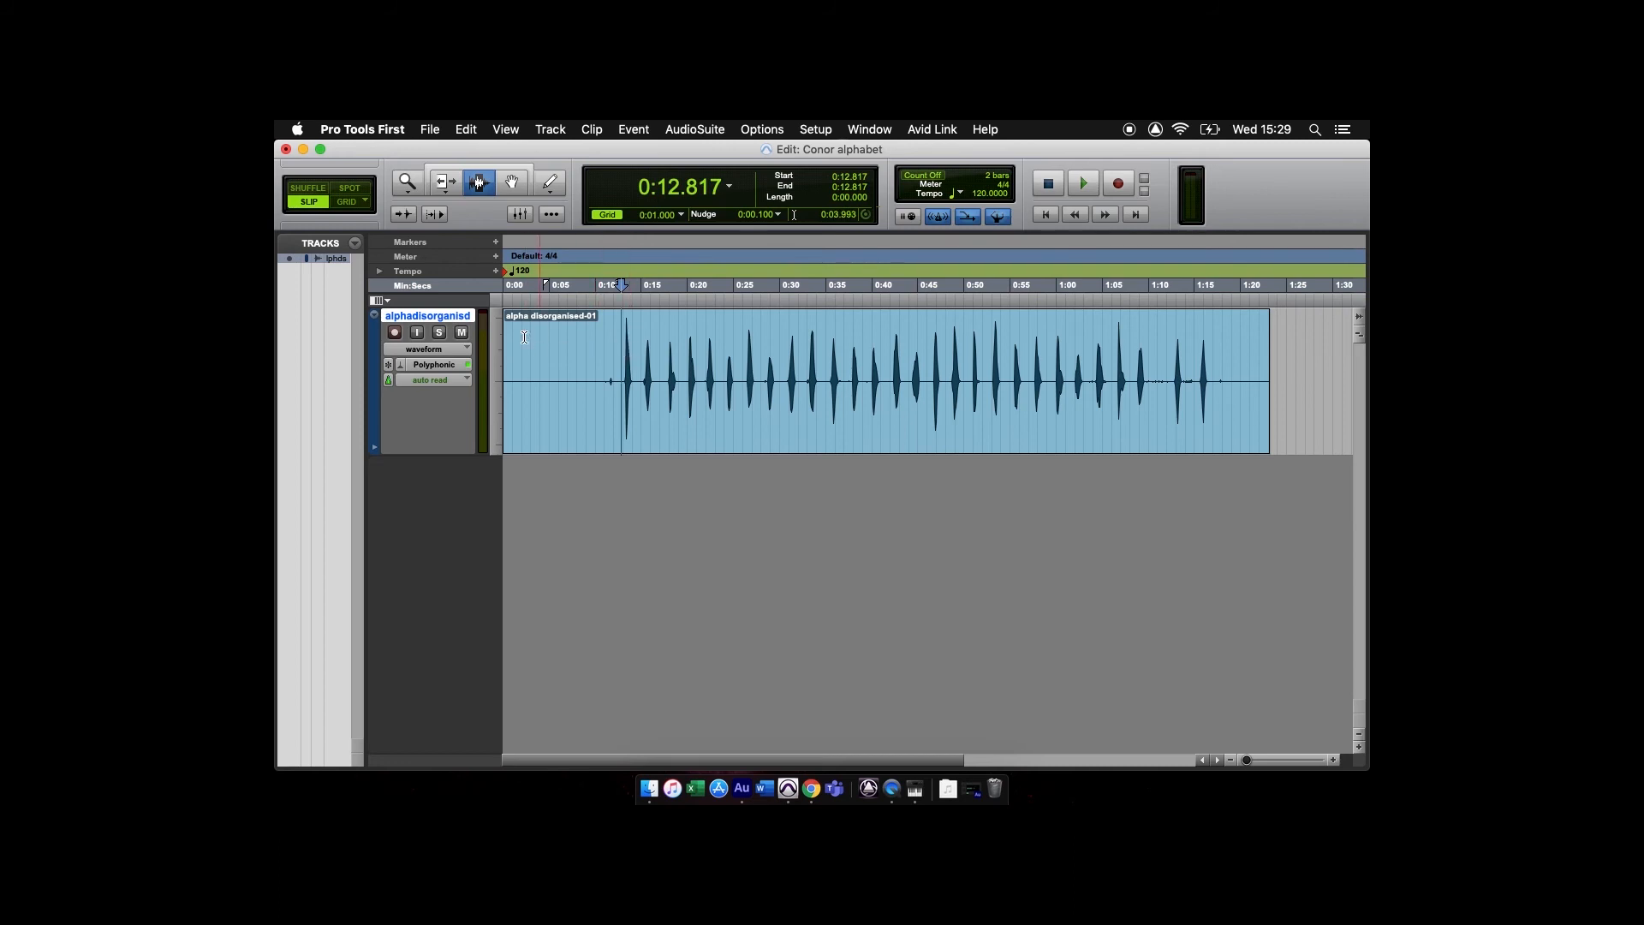
- Try soloing and muting the imported audio track
{"action": "left_click", "coordinate": [438, 332]}
{"action": "left_click", "coordinate": [439, 332]}
{"action": "left_click", "coordinate": [463, 334]}
- Play the alphabet recording from about 0:12.26, listen to the first several letters, and stop playback
{"action": "left_click", "coordinate": [623, 374]}
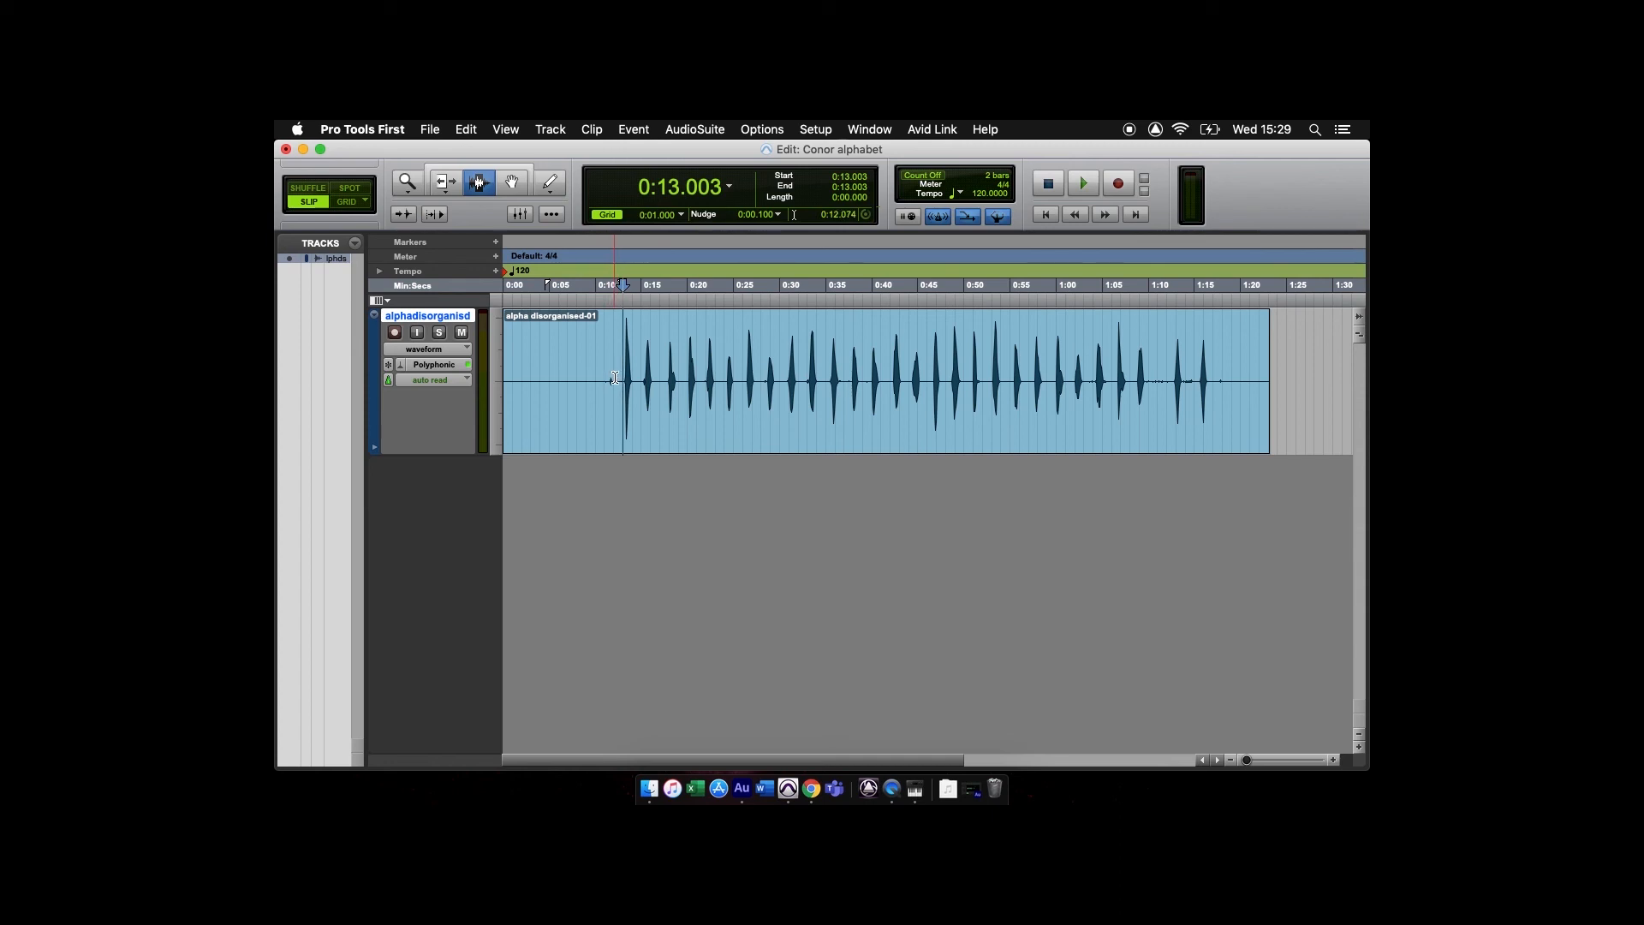
{"action": "left_click", "coordinate": [616, 378]}
{"action": "left_click", "coordinate": [1083, 184]}
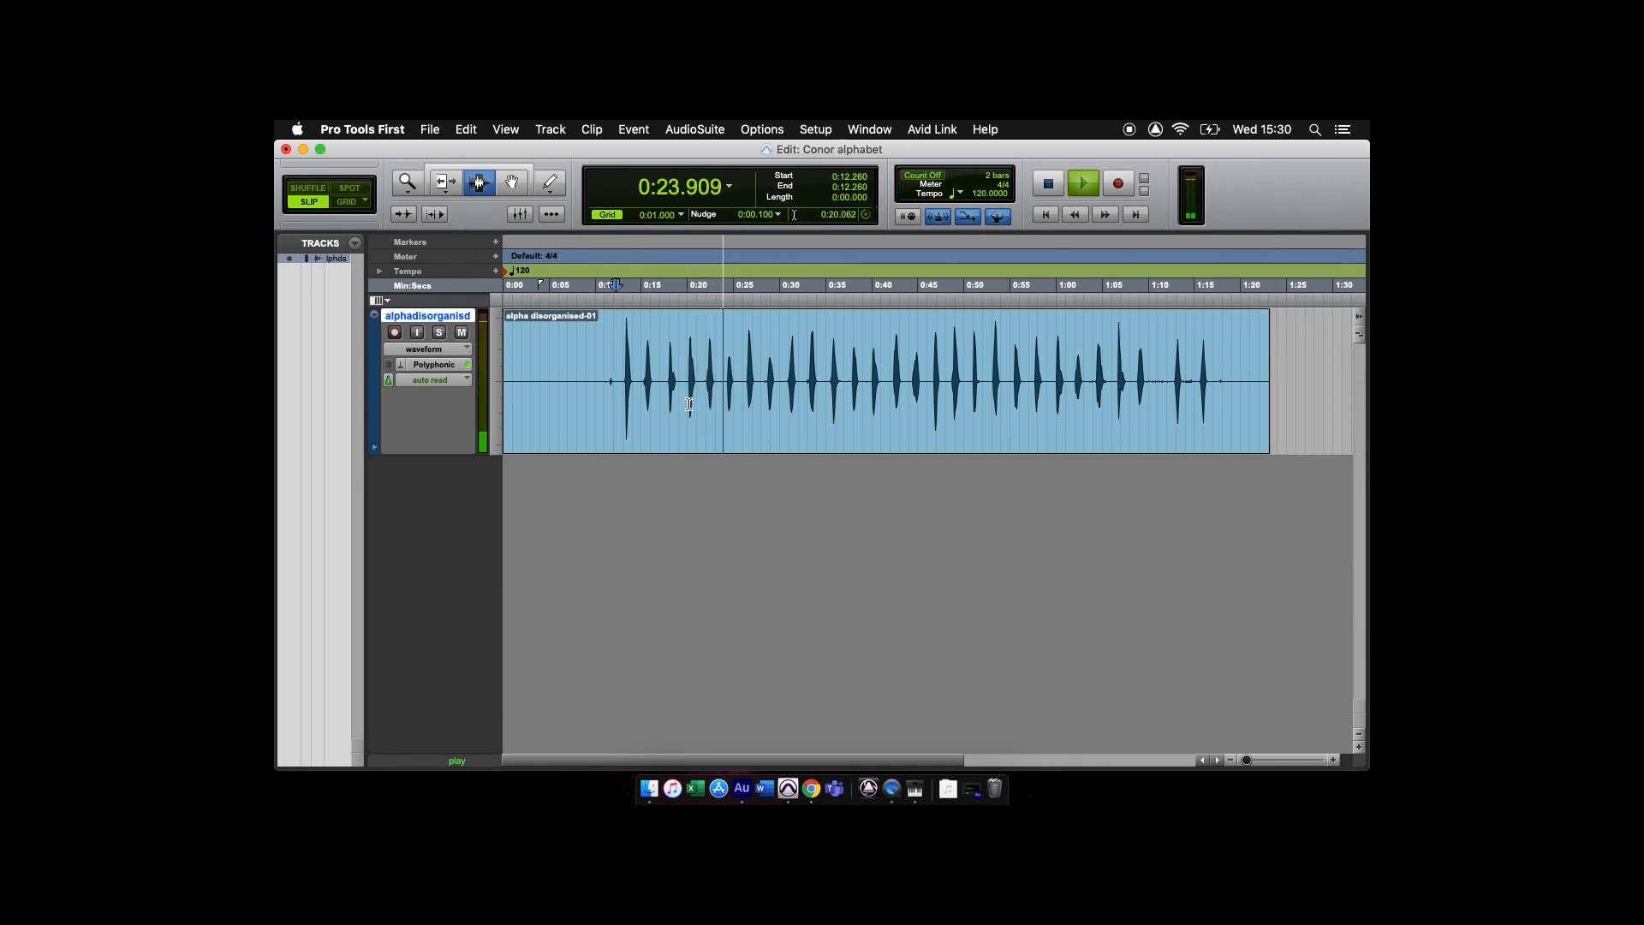
{"action": "left_click", "coordinate": [1054, 191]}
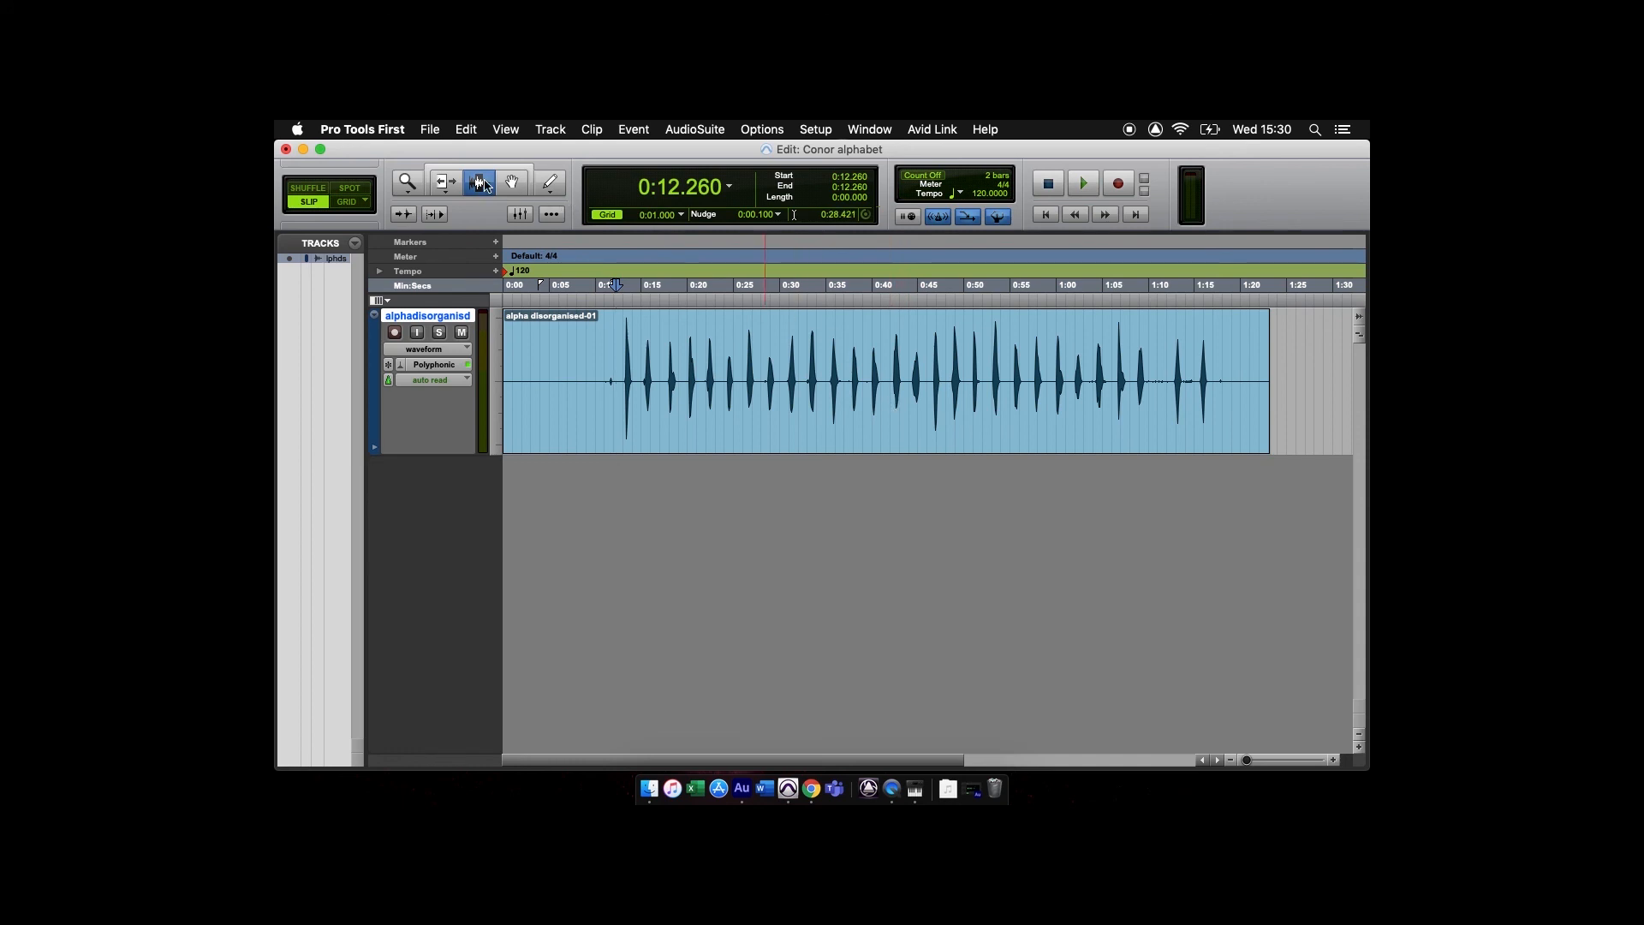
- Magnify the first large waveform peak and select that spoken letter with the Selector tool, from about 0:13.338 to 0:13.974
{"action": "left_click", "coordinate": [408, 185]}
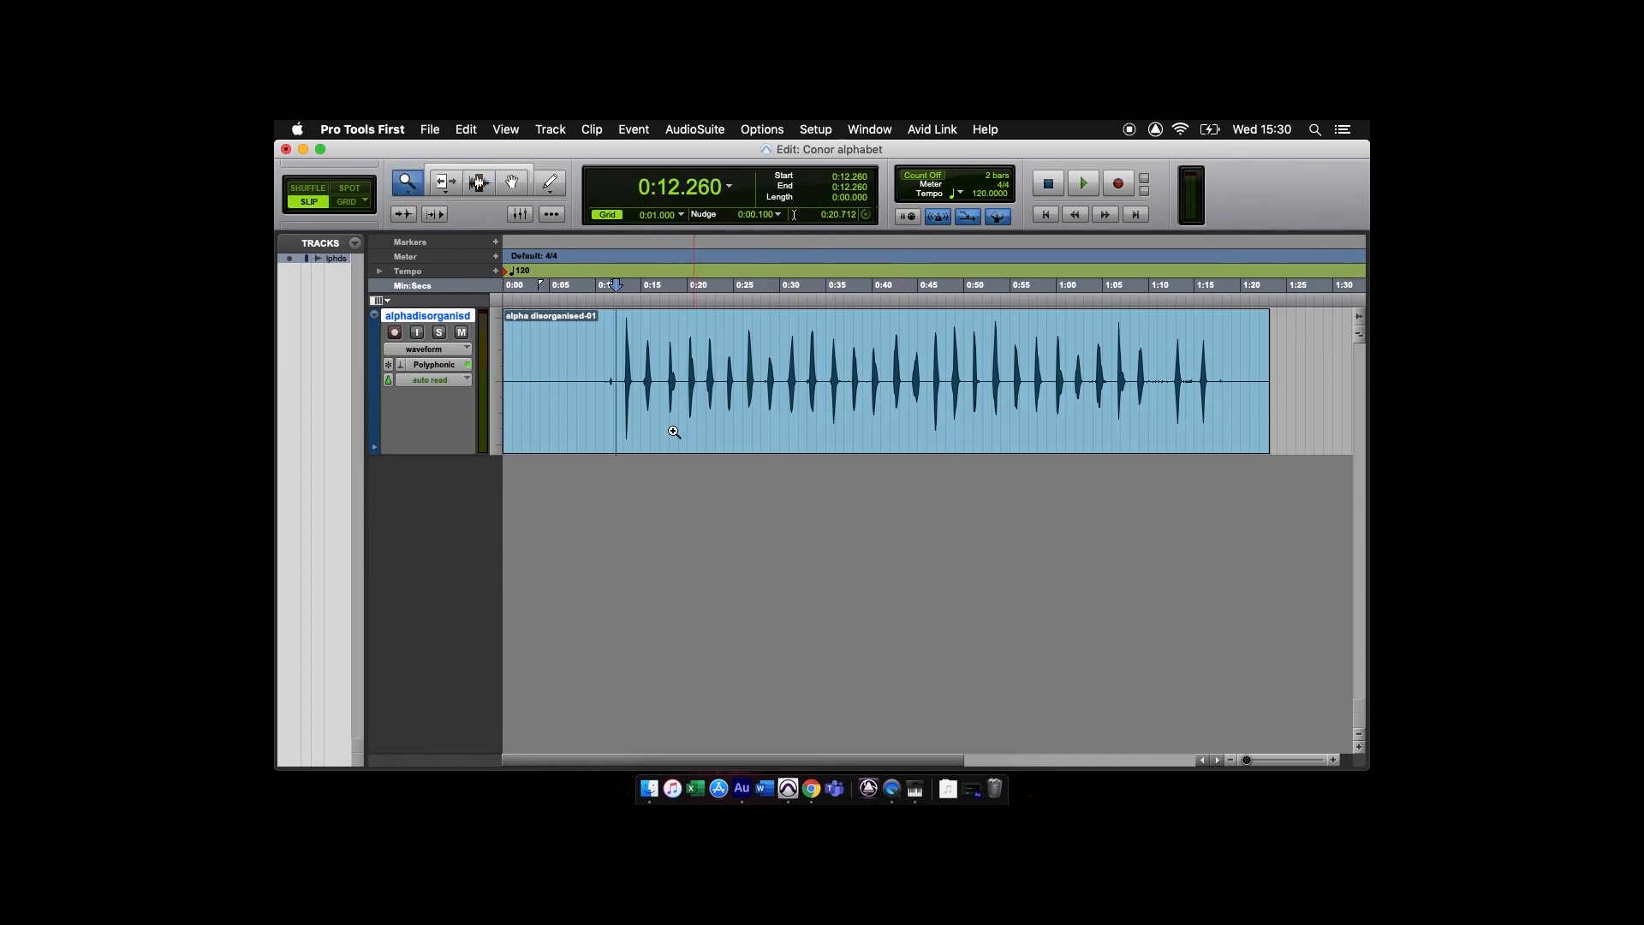
{"action": "left_click_drag", "start_coordinate": [619, 387], "coordinate": [642, 390]}
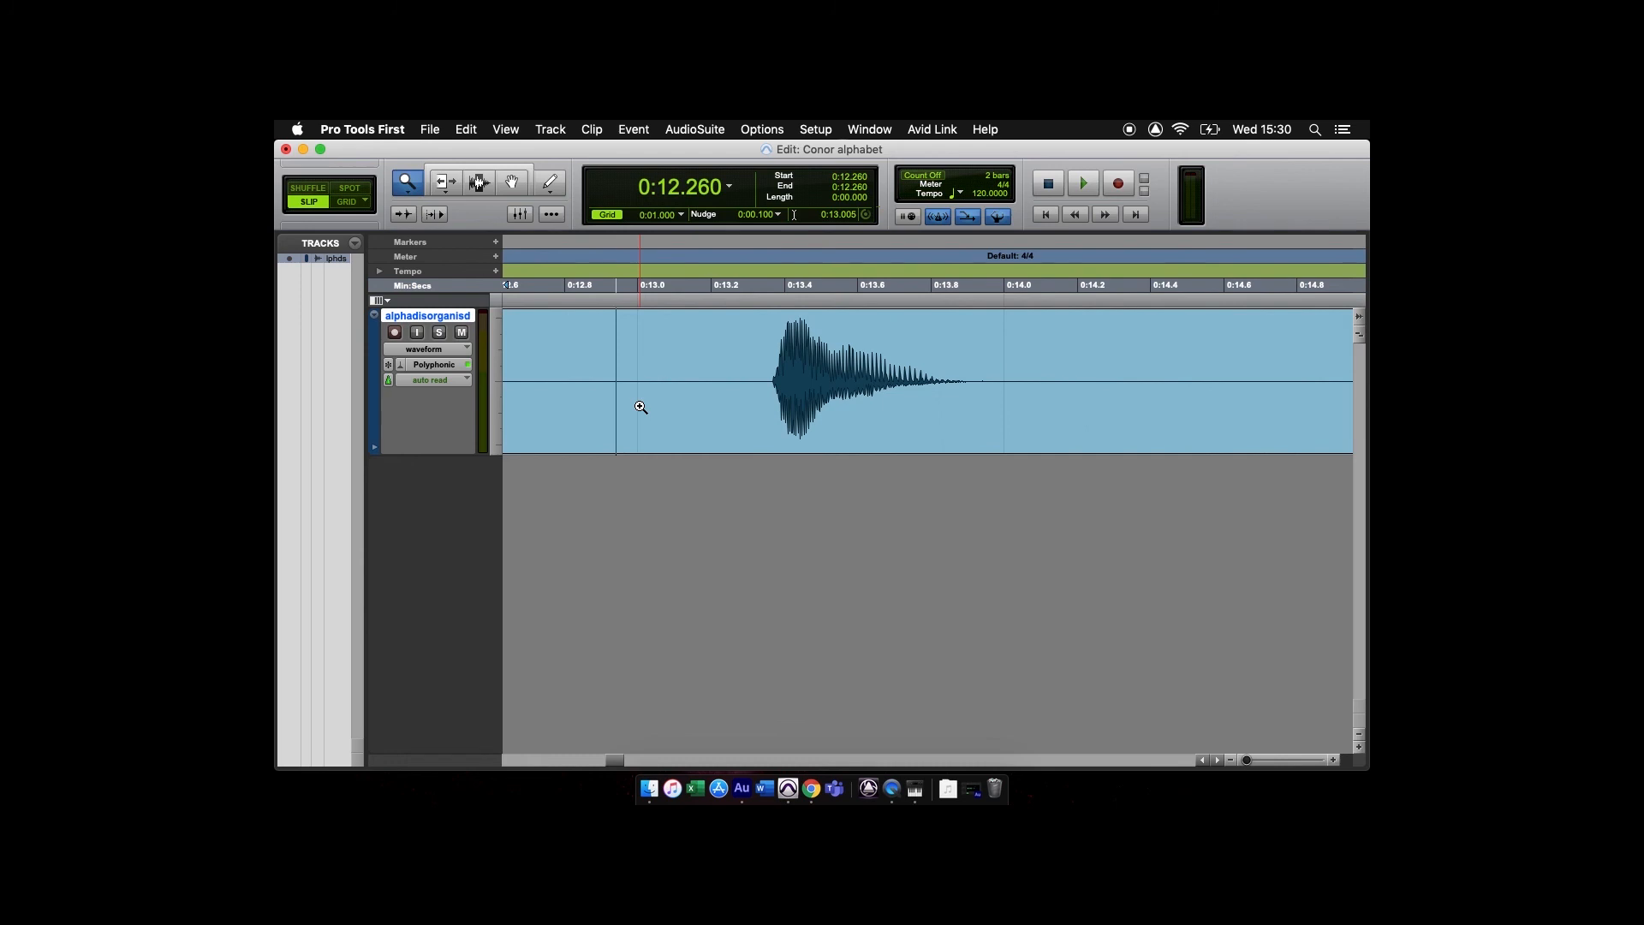
{"action": "left_click_drag", "start_coordinate": [480, 179], "coordinate": [480, 179]}
{"action": "left_click", "coordinate": [479, 180]}
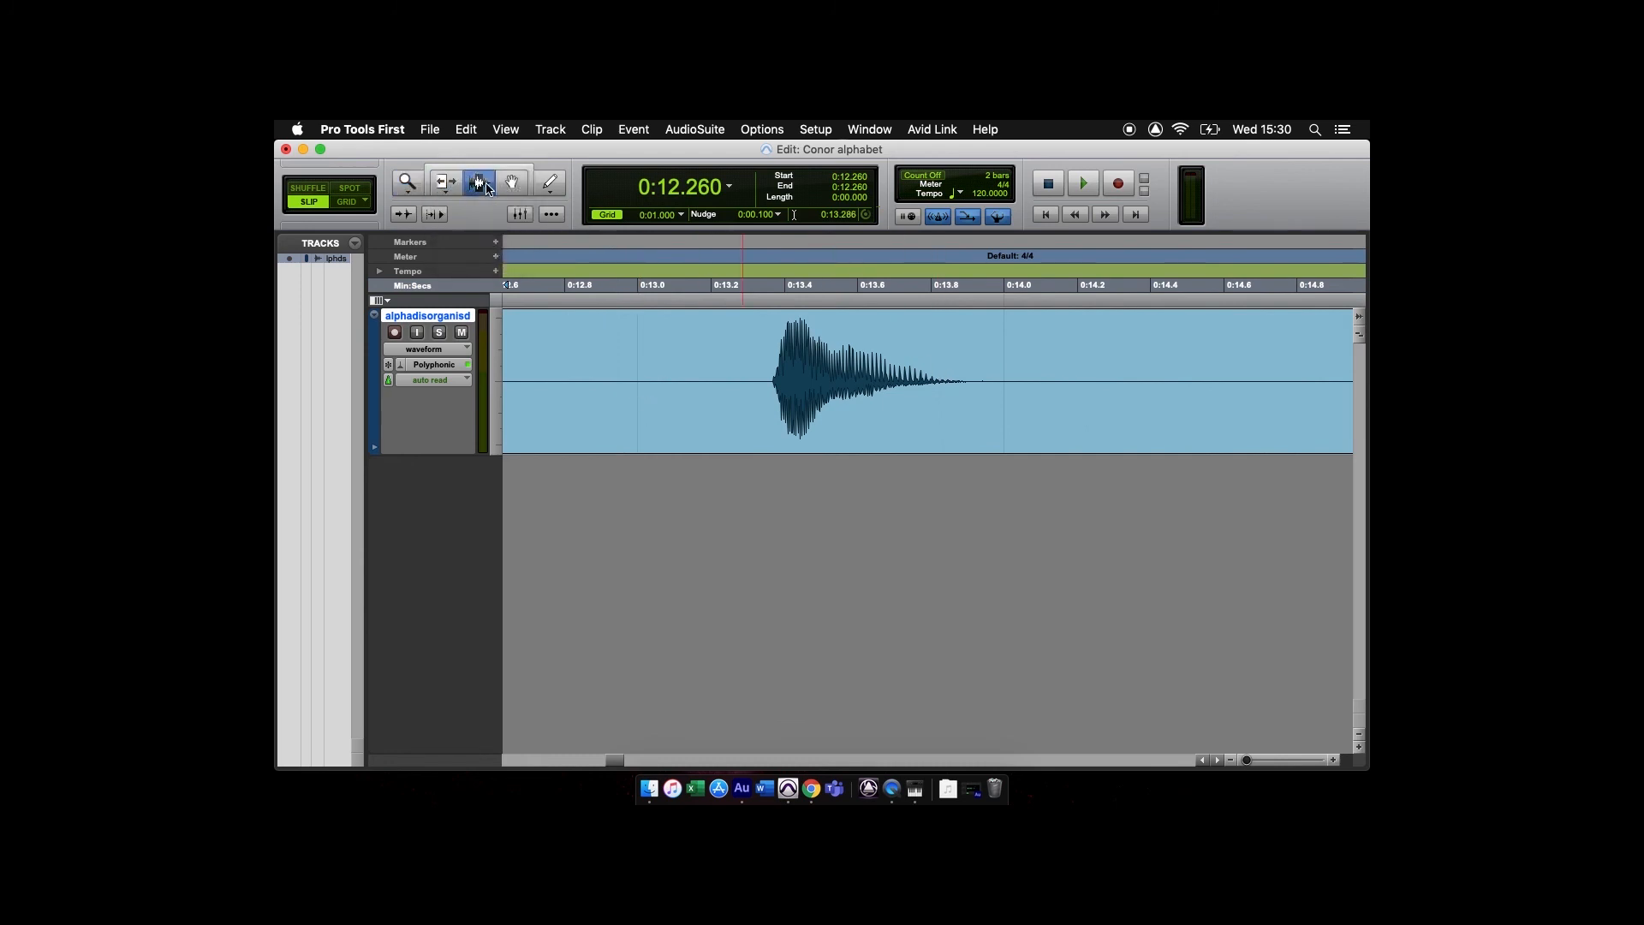
{"action": "left_click", "coordinate": [763, 343]}
{"action": "left_click_drag", "start_coordinate": [763, 343], "coordinate": [994, 358]}
- Play the selected letter several times, and zoom back out to the whole recording with the Zoomer tool
{"action": "left_click", "coordinate": [1083, 182]}
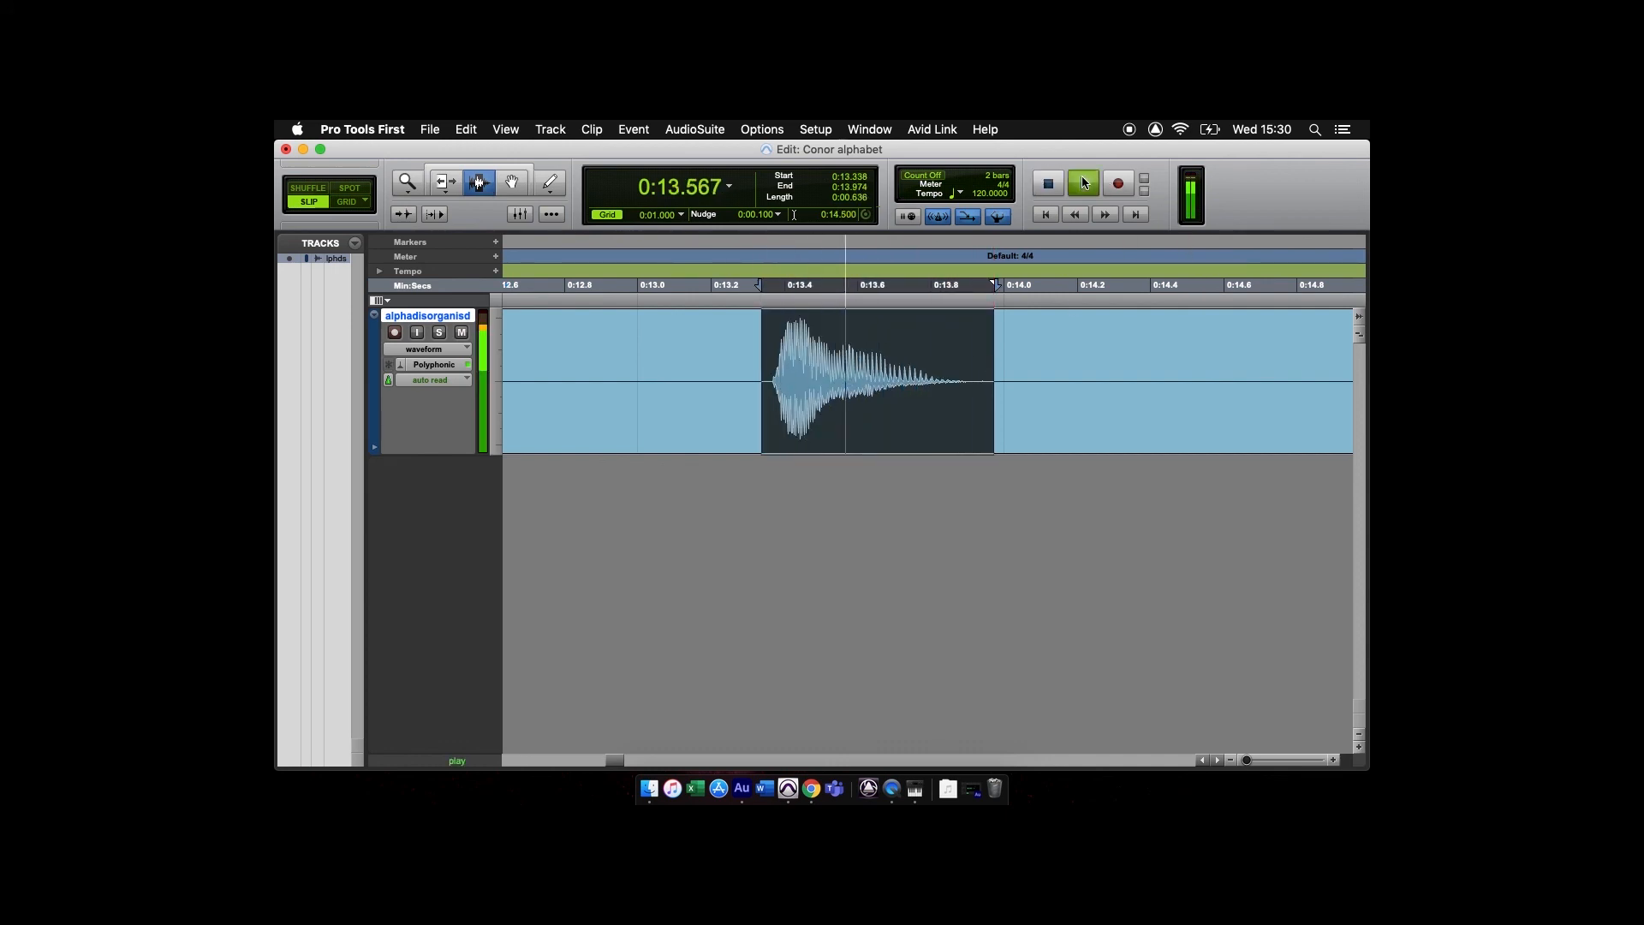
{"action": "left_click", "coordinate": [1083, 183]}
{"action": "left_click", "coordinate": [1083, 183]}
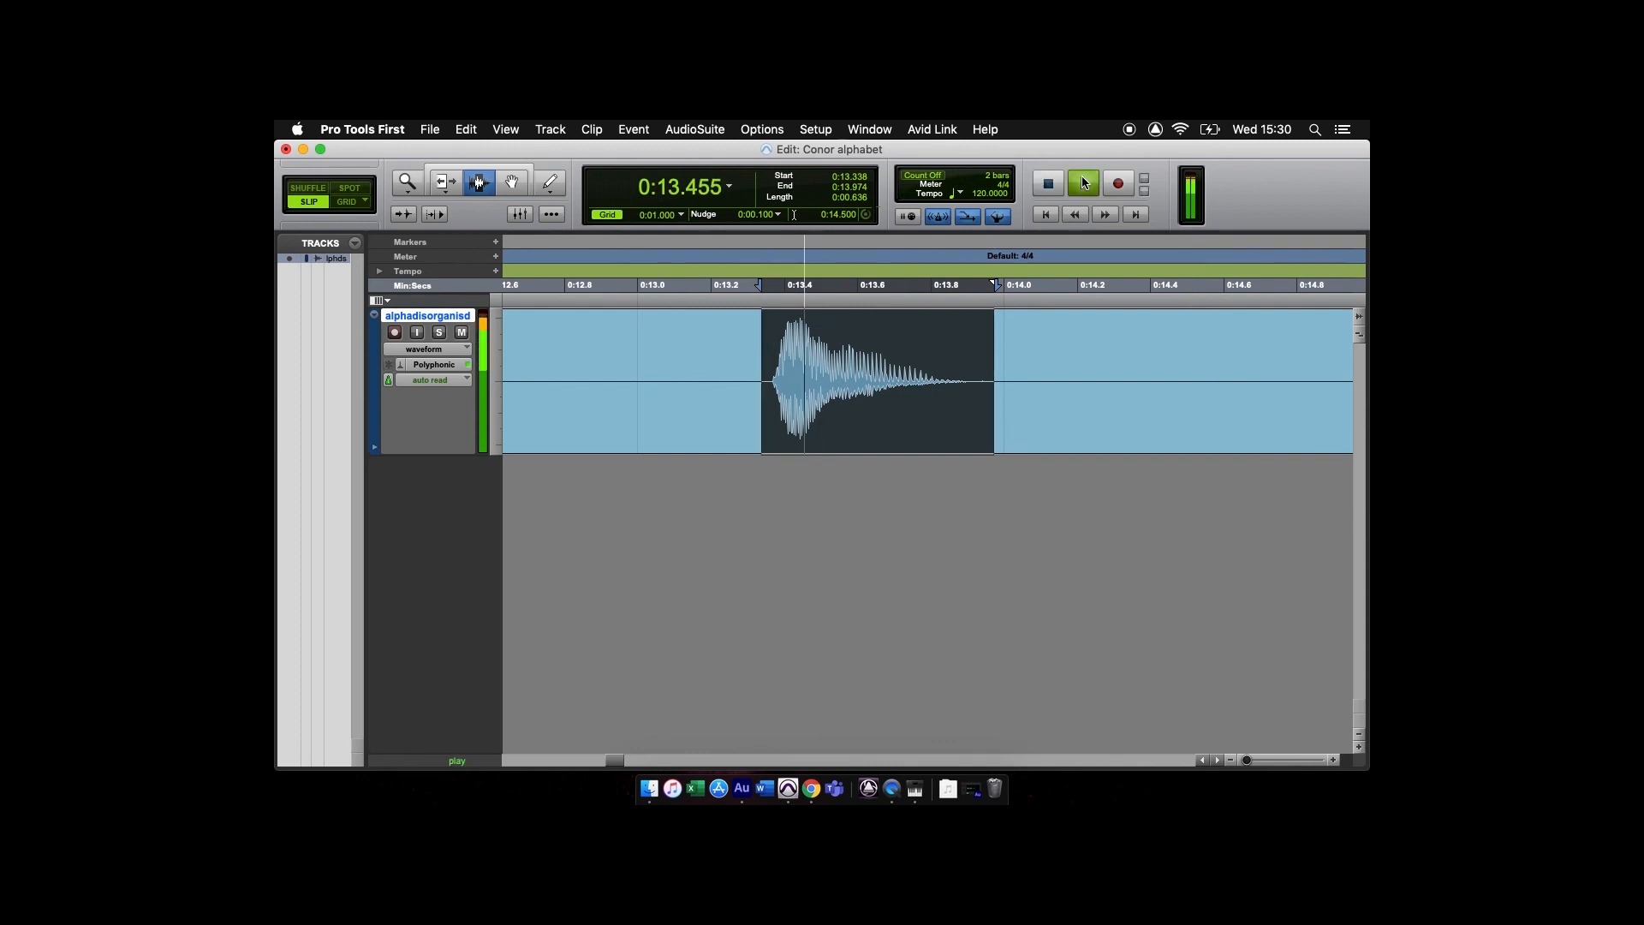
{"action": "left_click", "coordinate": [1083, 182]}
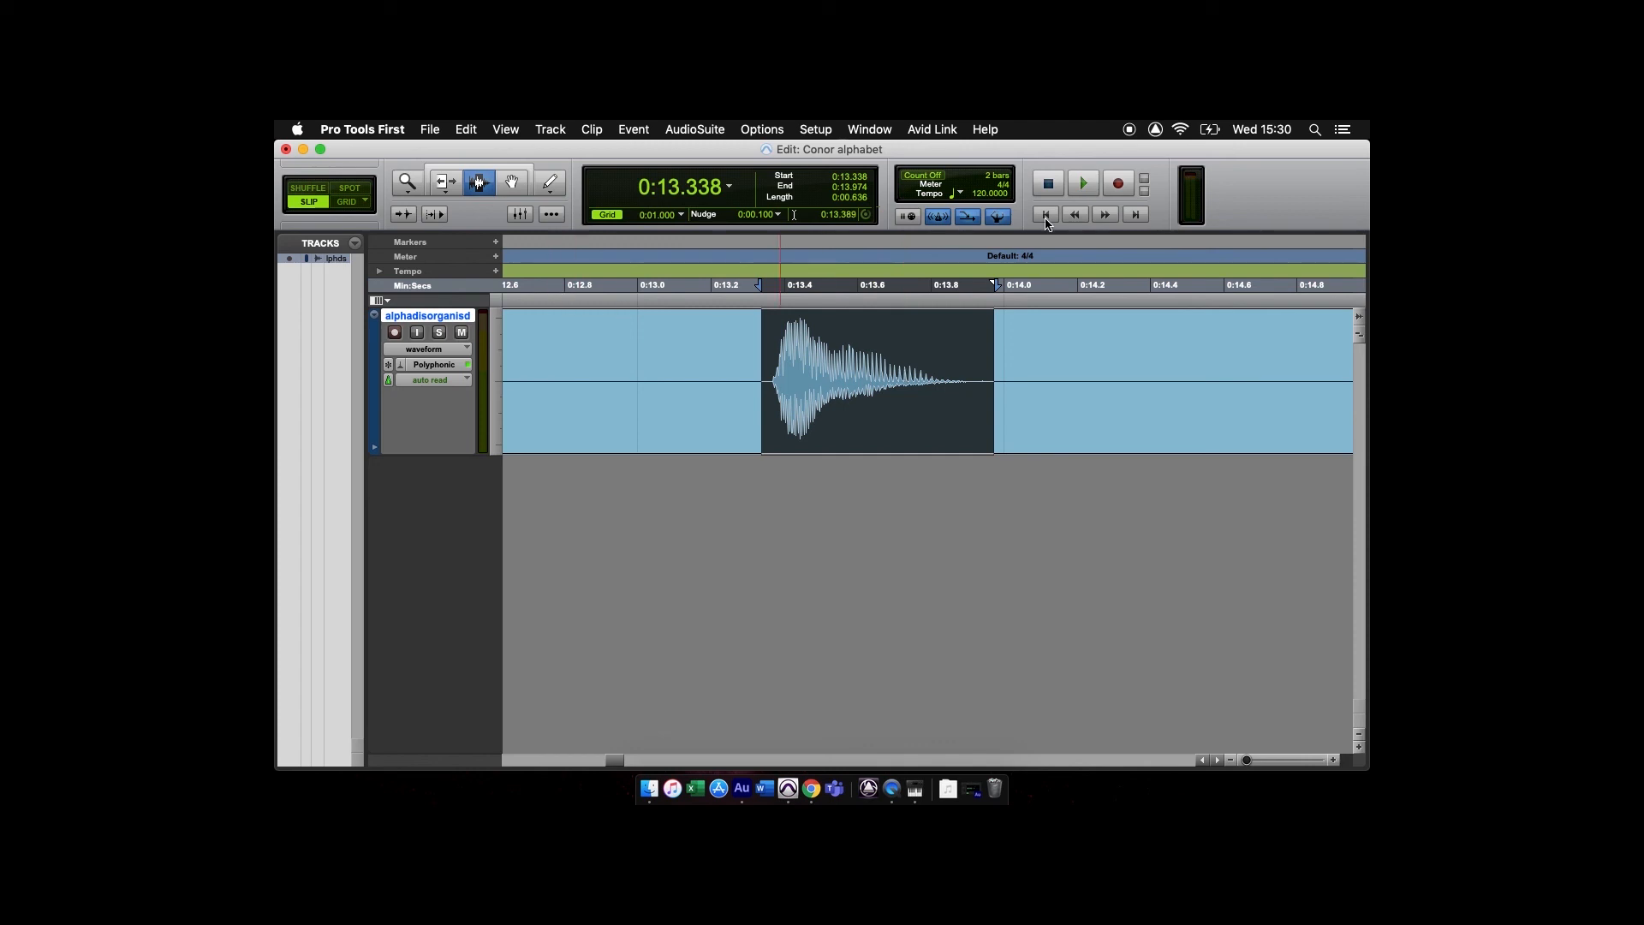
{"action": "left_click", "coordinate": [400, 191]}
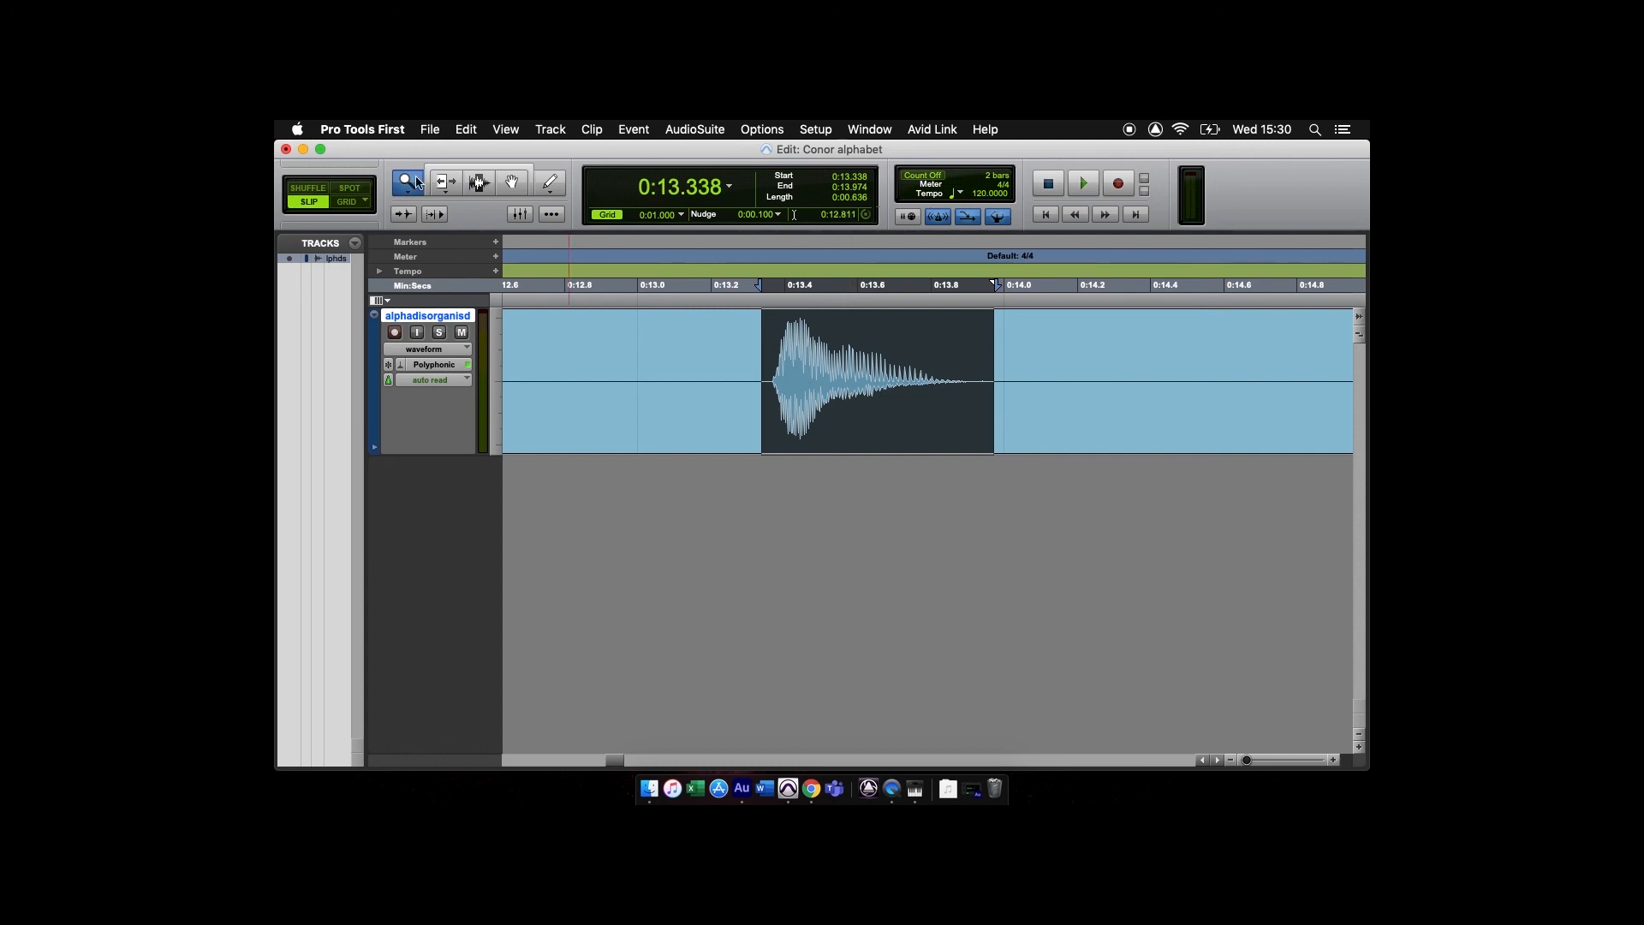
{"action": "left_click", "coordinate": [865, 390], "text": "alt"}
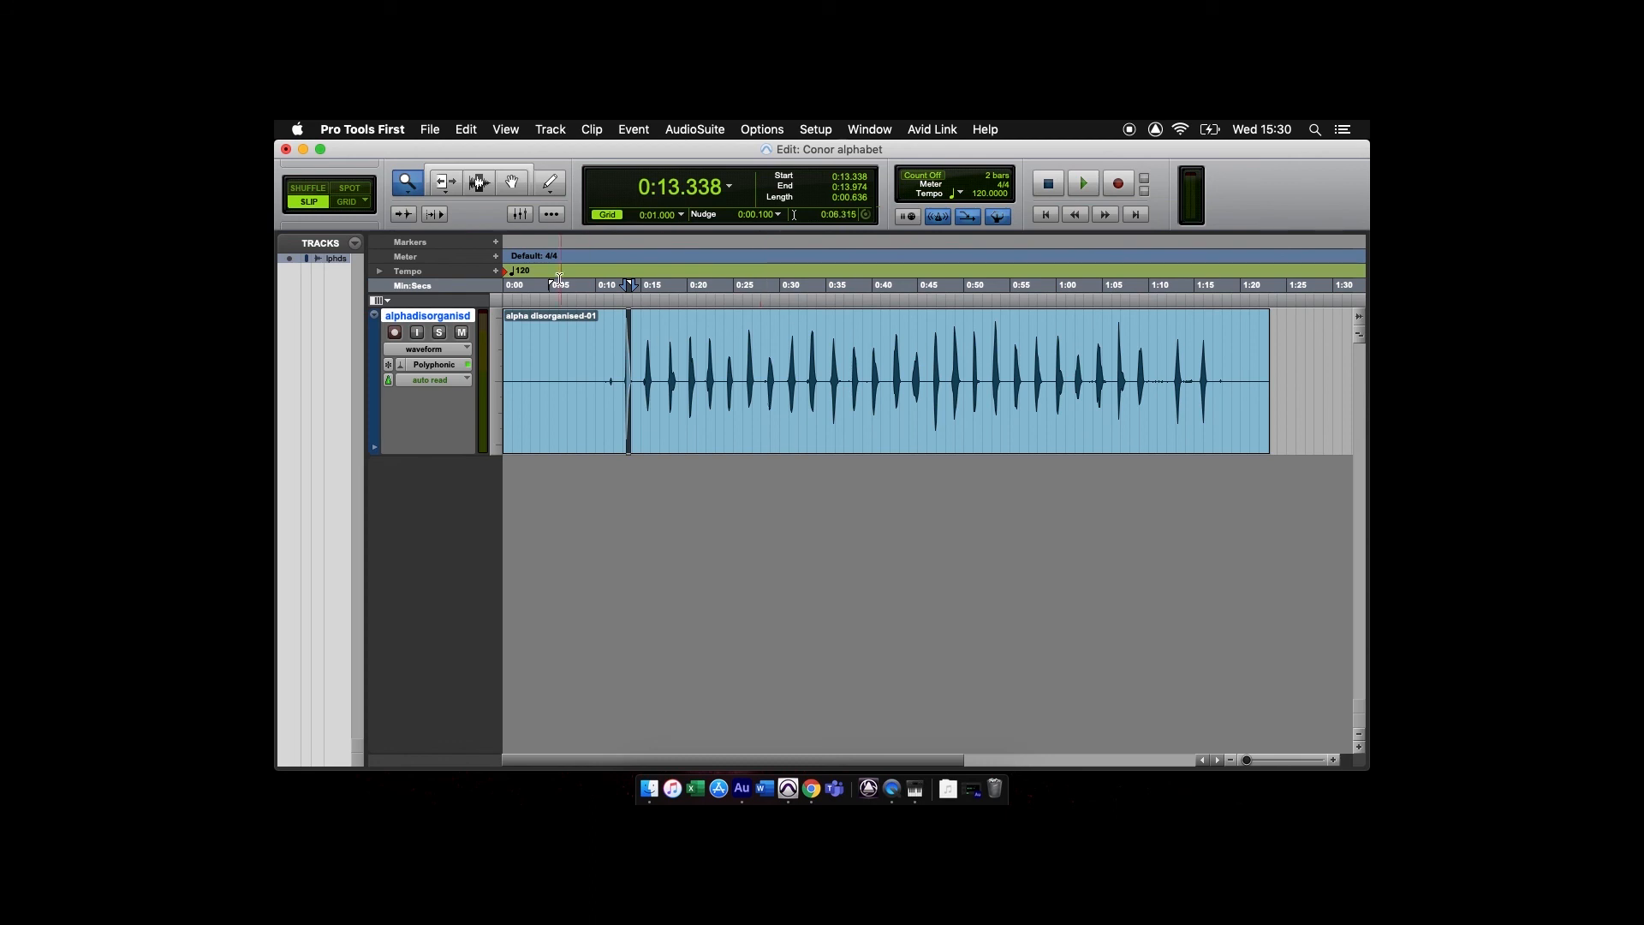
- Save the alphabet project and close its Edit window
{"action": "left_click", "coordinate": [430, 130]}
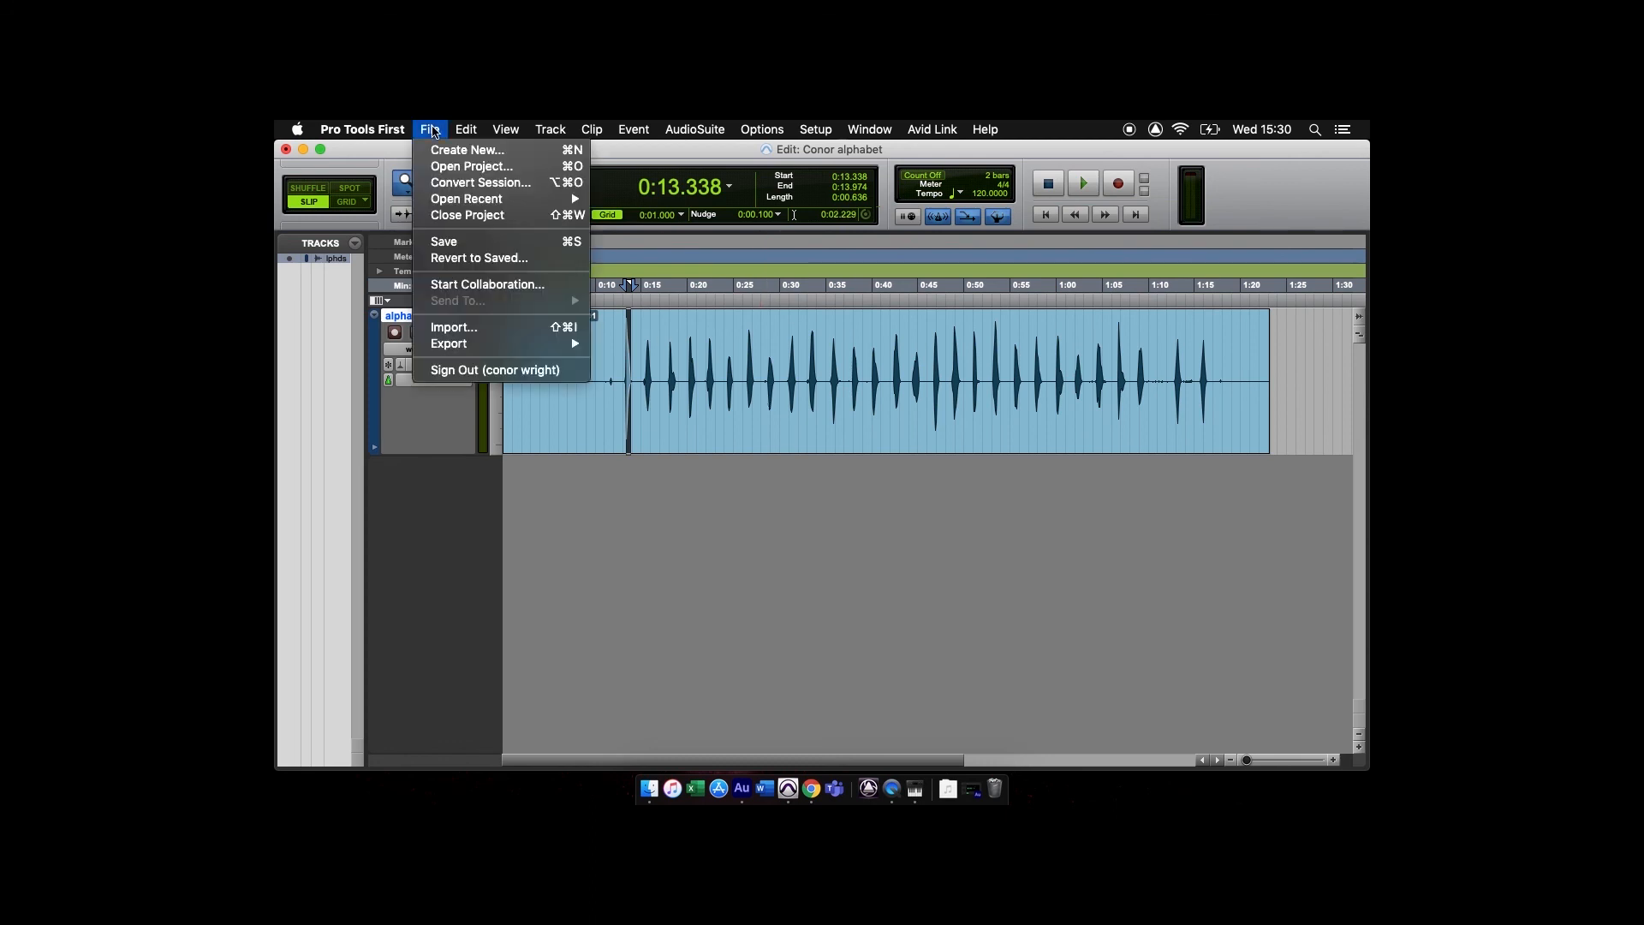
{"action": "left_click", "coordinate": [485, 242]}
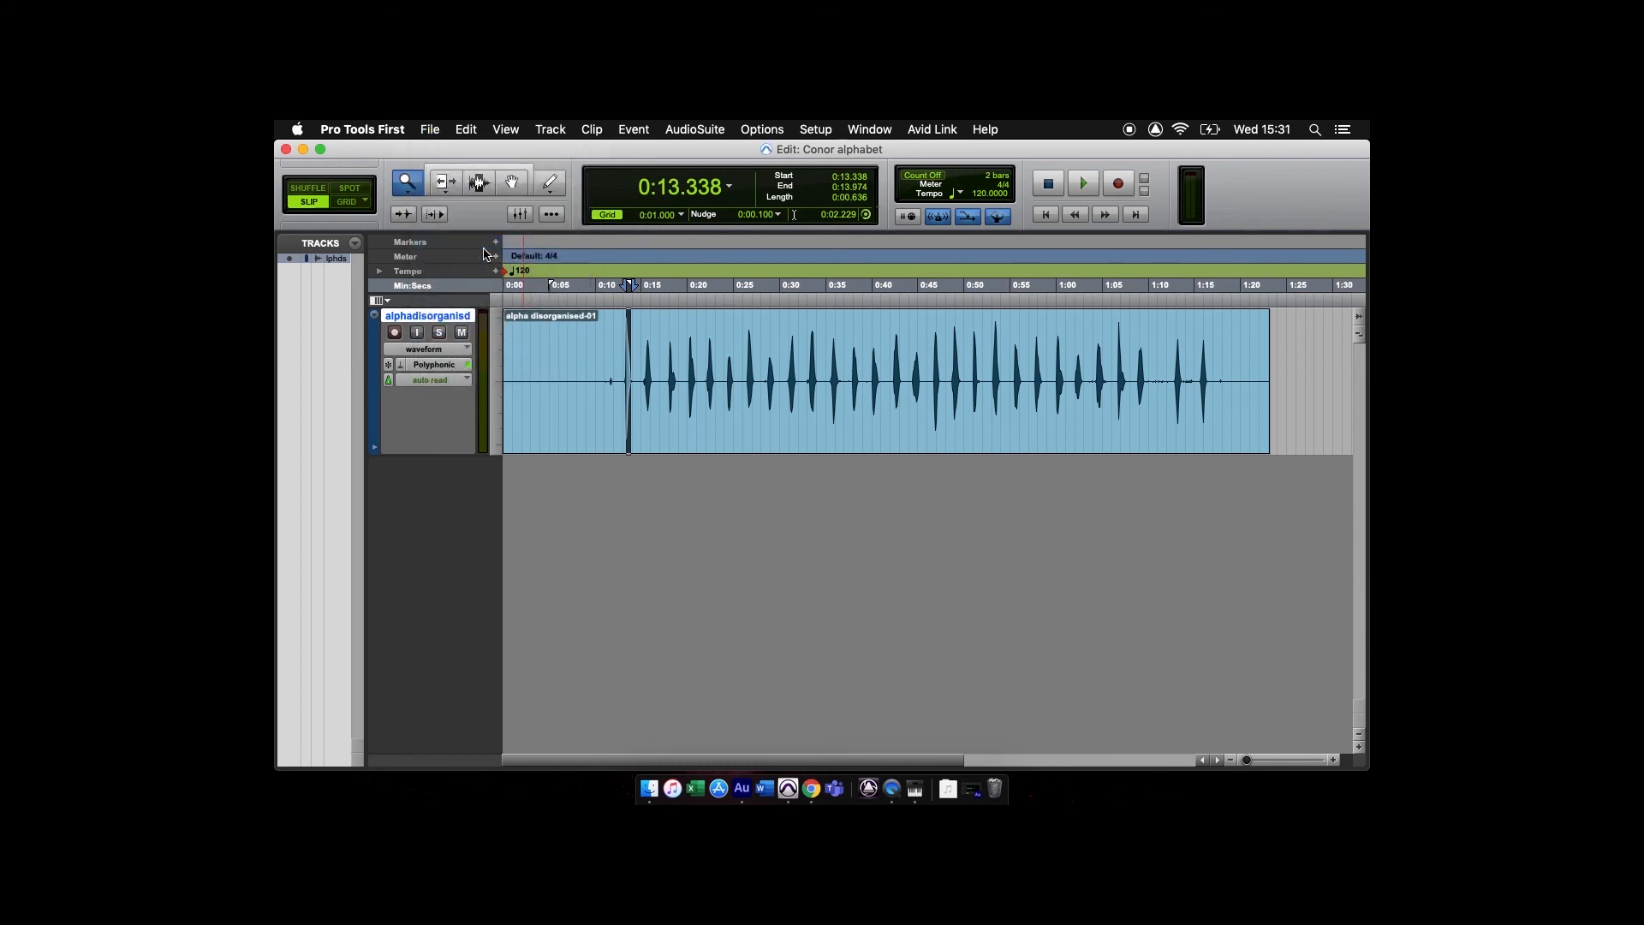
{"action": "left_click", "coordinate": [286, 150]}
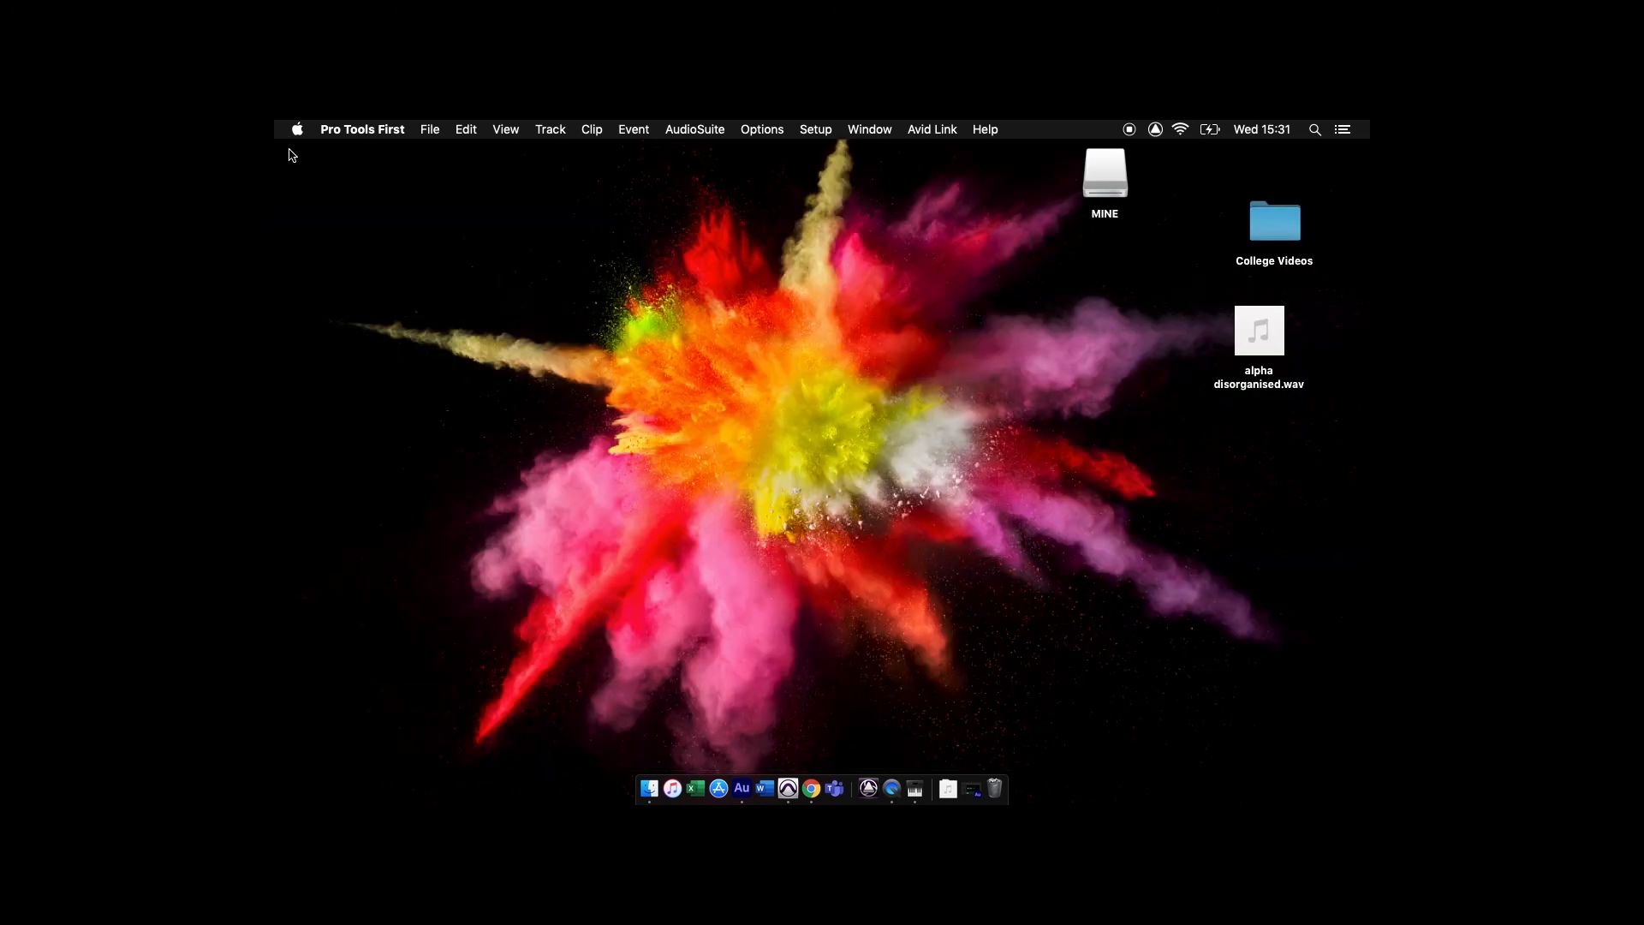